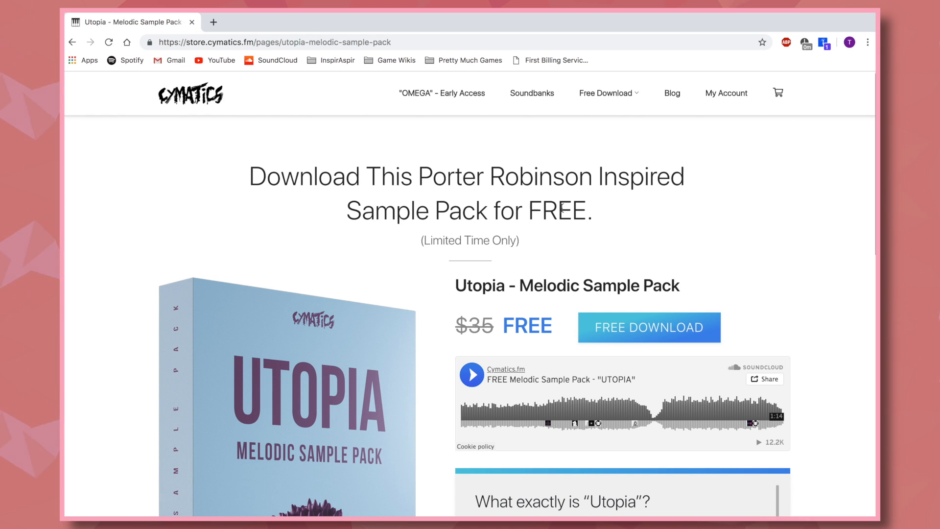
- Look over the Utopia - Melodic Sample Pack page and choose its free download
{"action": "scroll", "coordinate": [562, 209], "scroll_direction": "up", "scroll_amount": 3}
{"action": "scroll", "coordinate": [563, 256], "scroll_direction": "down", "scroll_amount": 3}
{"action": "scroll", "coordinate": [562, 257], "scroll_direction": "up", "scroll_amount": 3}
{"action": "scroll", "coordinate": [583, 170], "scroll_direction": "down", "scroll_amount": 1}
{"action": "scroll", "coordinate": [583, 165], "scroll_direction": "up", "scroll_amount": 3}
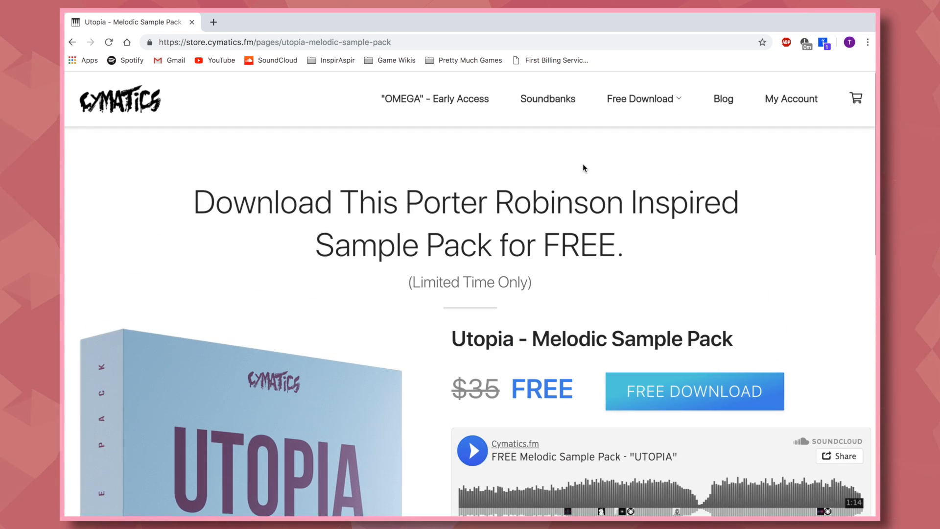
{"action": "scroll", "coordinate": [589, 222], "scroll_direction": "down", "scroll_amount": 3}
{"action": "scroll", "coordinate": [574, 230], "scroll_direction": "up", "scroll_amount": 3}
{"action": "scroll", "coordinate": [572, 232], "scroll_direction": "down", "scroll_amount": 3}
{"action": "scroll", "coordinate": [571, 234], "scroll_direction": "down", "scroll_amount": 1}
{"action": "left_click", "coordinate": [662, 271]}
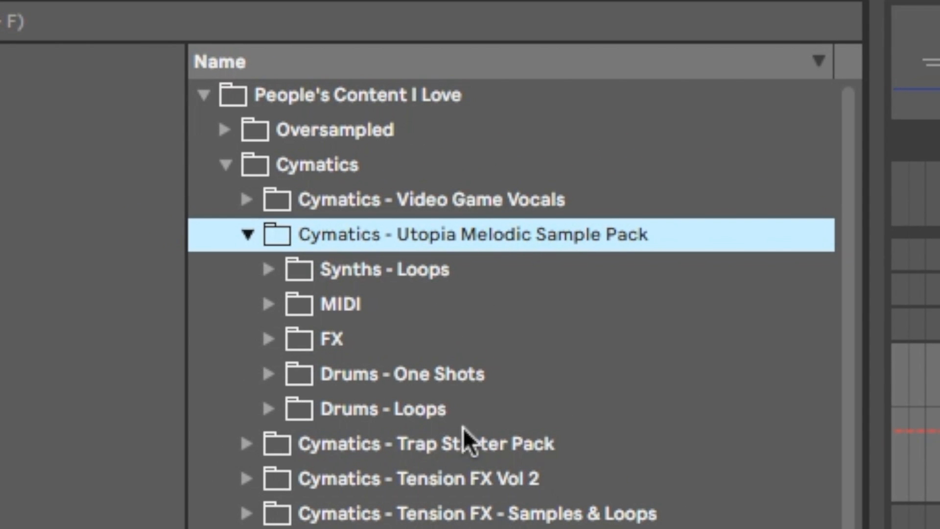
- In Ableton Live, open the Full Drum Loops folder inside Drums - Loops of the Utopia Melodic Sample Pack
{"action": "left_click", "coordinate": [343, 412]}
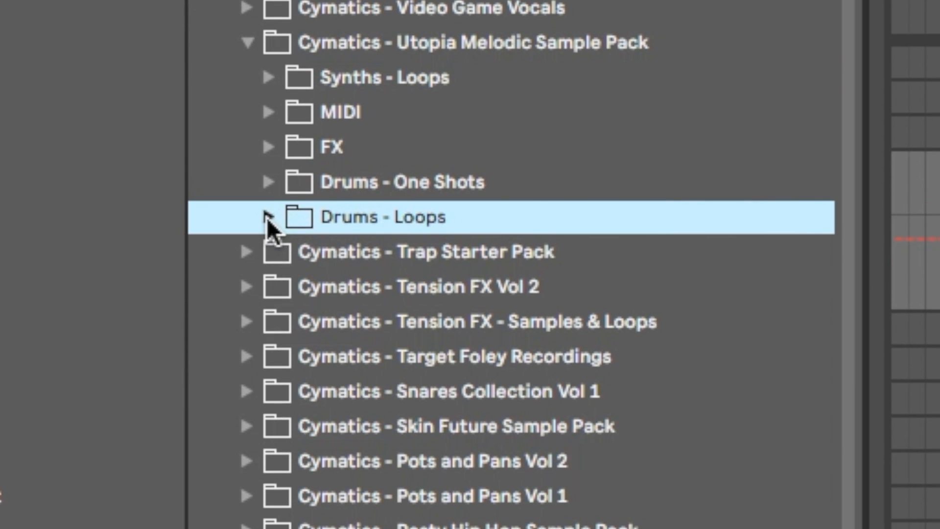
{"action": "left_click", "coordinate": [269, 409]}
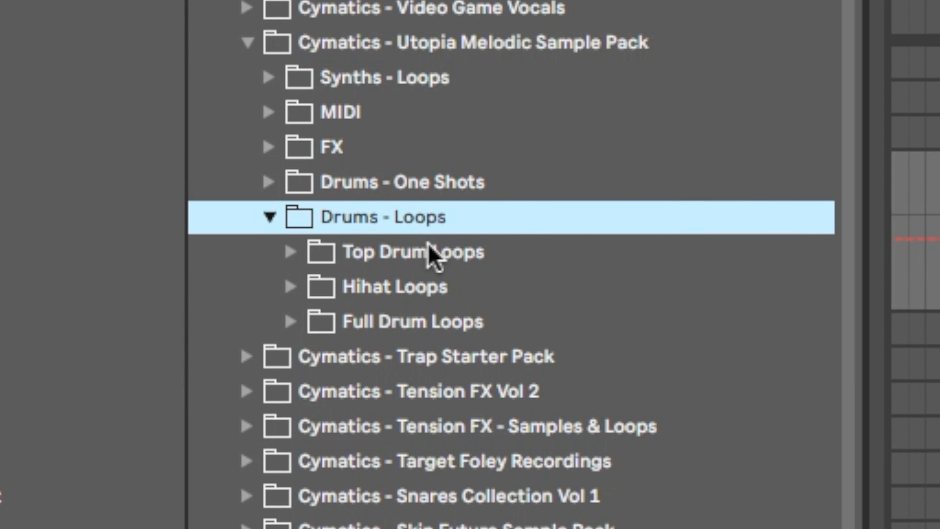
{"action": "left_click", "coordinate": [291, 321]}
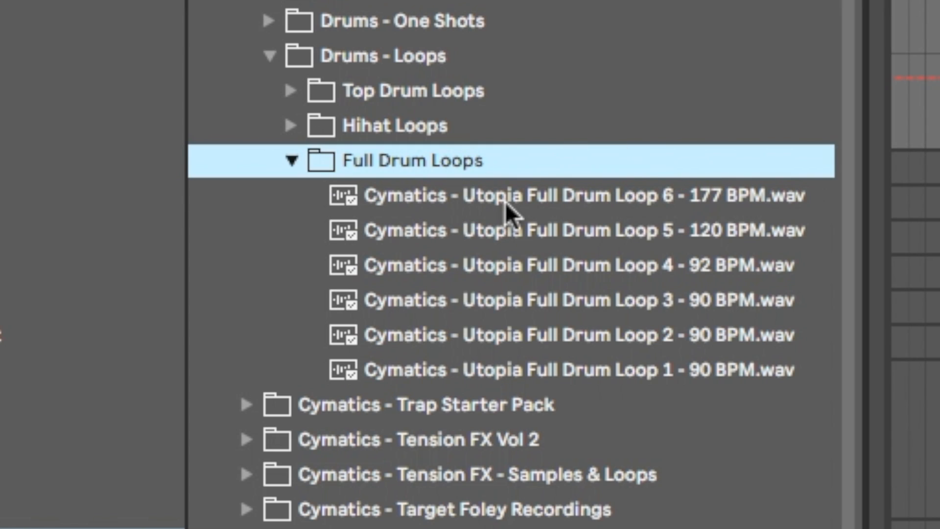
- Preview the full drum loops and place Cymatics - Utopia Full Drum Loop 3 - 90 BPM.wav in the arrangement, playing it back
{"action": "key", "text": "Down"}
{"action": "key", "text": "Down"}
{"action": "key", "text": "Down"}
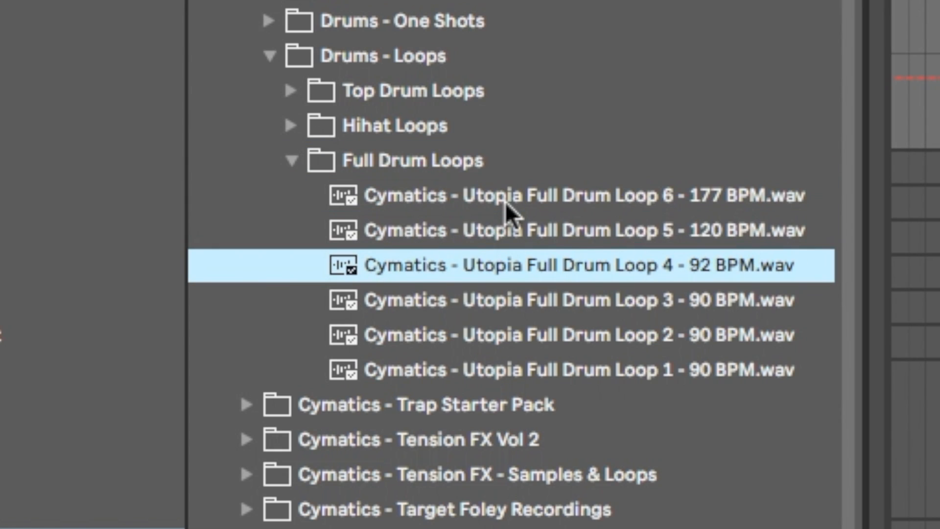
{"action": "left_click", "coordinate": [596, 298]}
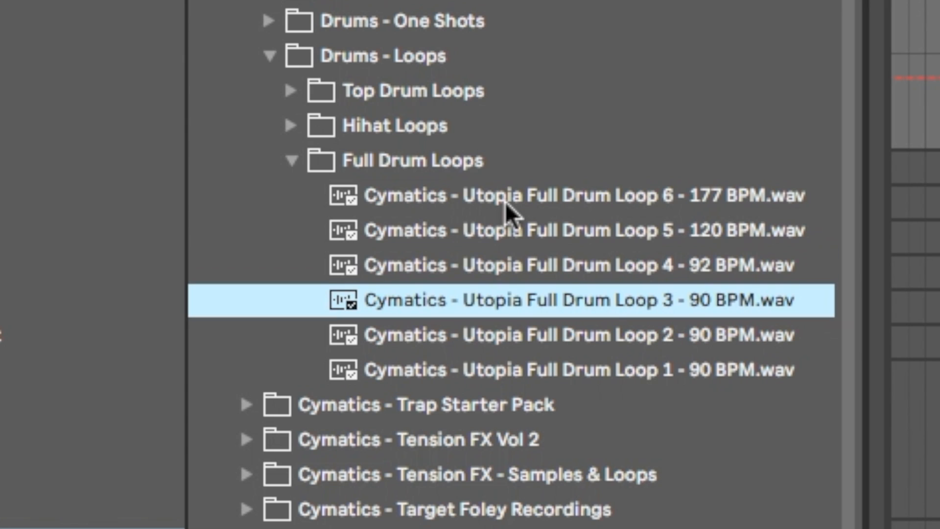
{"action": "left_click_drag", "start_coordinate": [505, 300], "coordinate": [640, 268]}
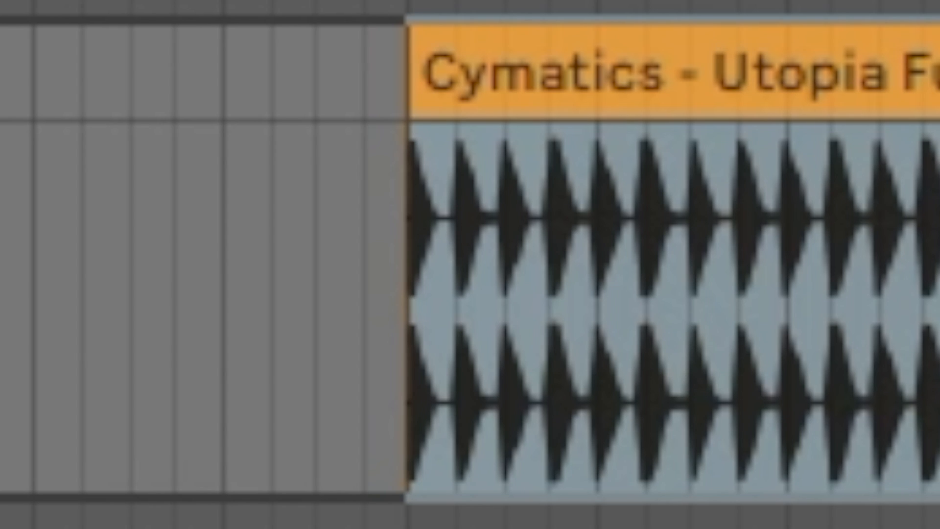
{"action": "key", "text": "space"}
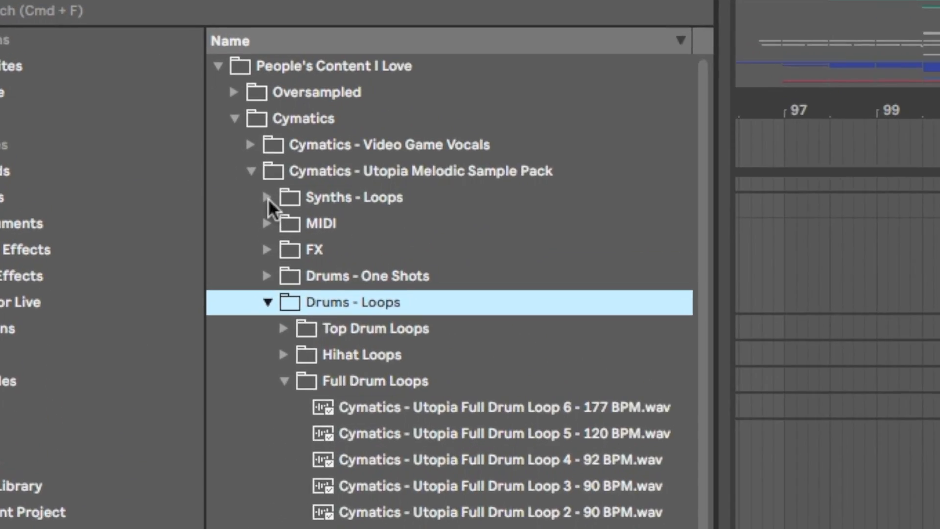
- Browse to the pack's Drop Loops under Synths - Loops and preview Cymatics - Utopia Drop Loop 2 - 90 BPM D# Maj.wav
{"action": "left_click", "coordinate": [167, 89]}
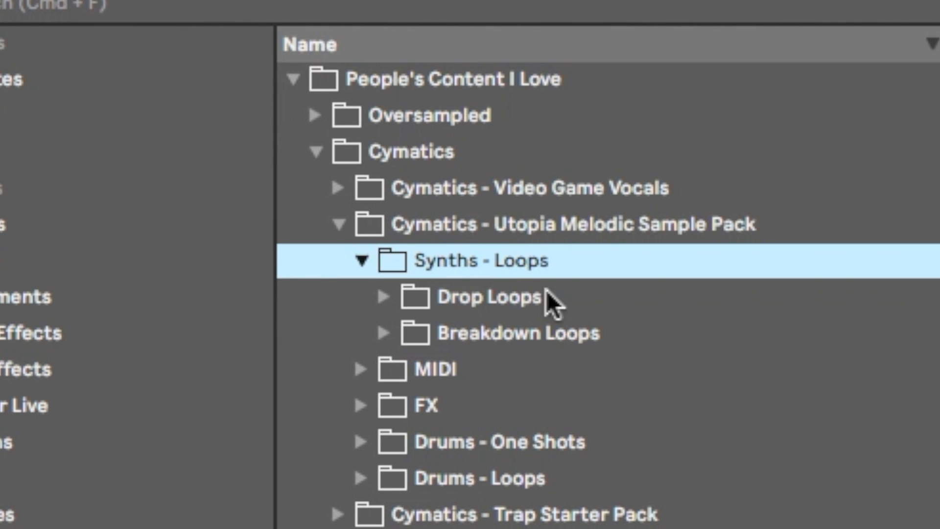
{"action": "left_click", "coordinate": [556, 298]}
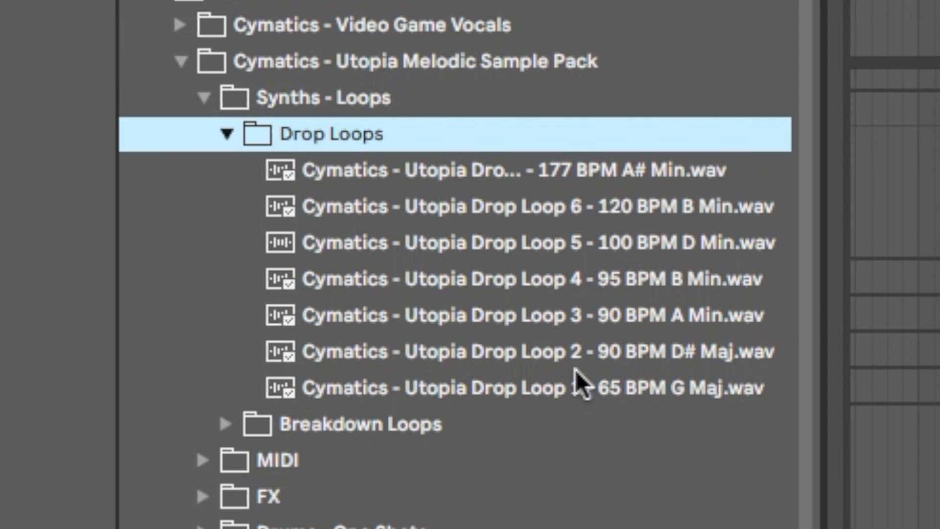
{"action": "left_click", "coordinate": [653, 350]}
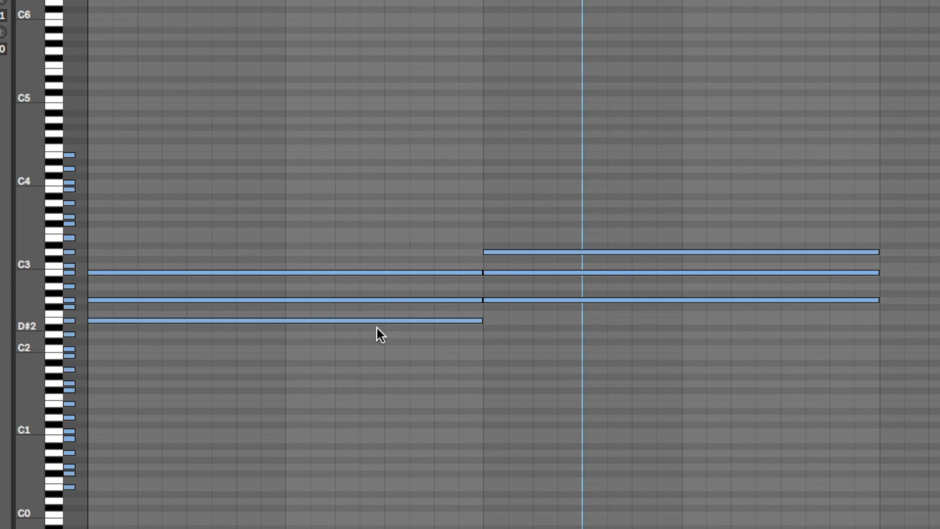
- Play back the two sustained chords in the MIDI clip from the second chord
{"action": "left_click", "coordinate": [785, 363]}
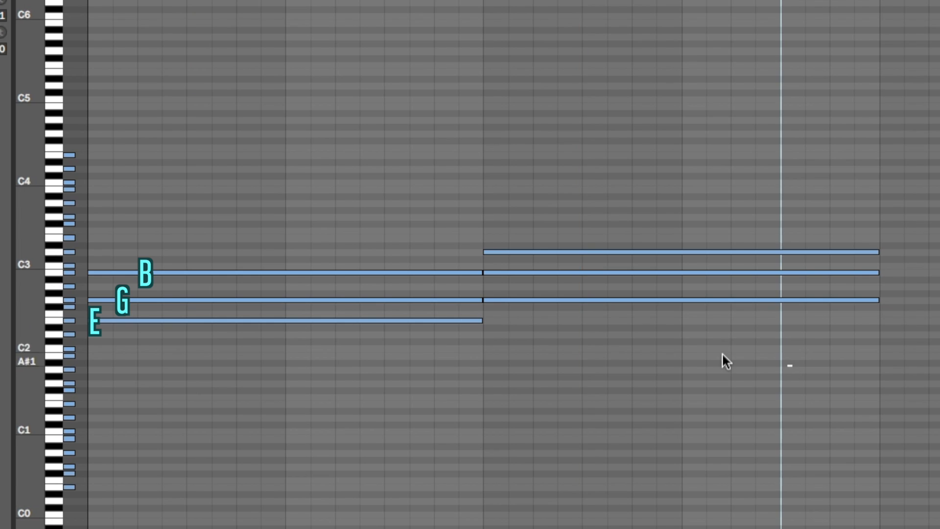
{"action": "left_click", "coordinate": [582, 327]}
{"action": "key", "text": "space"}
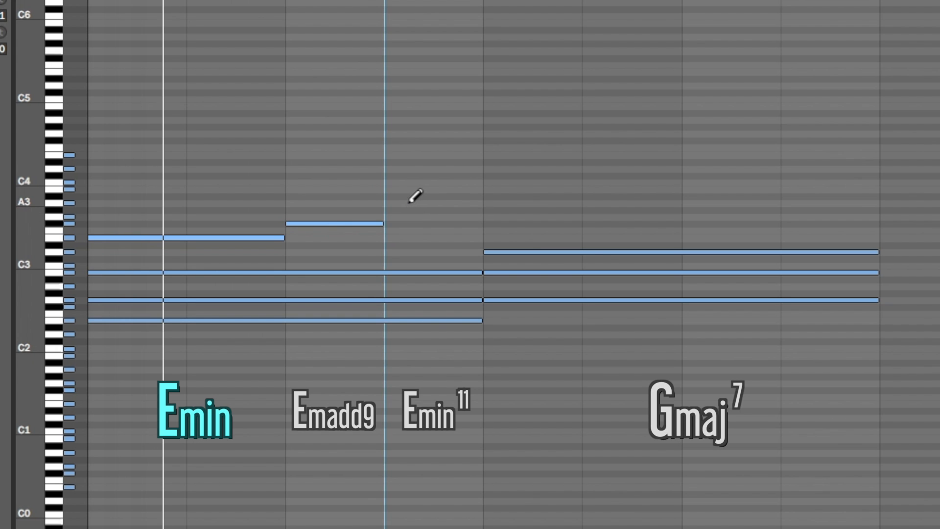
- Add A3 and D3 notes to the second half of bar 2 and a long F#3 note across bars 3 and 4
{"action": "left_click", "coordinate": [411, 202]}
{"action": "left_click", "coordinate": [414, 251]}
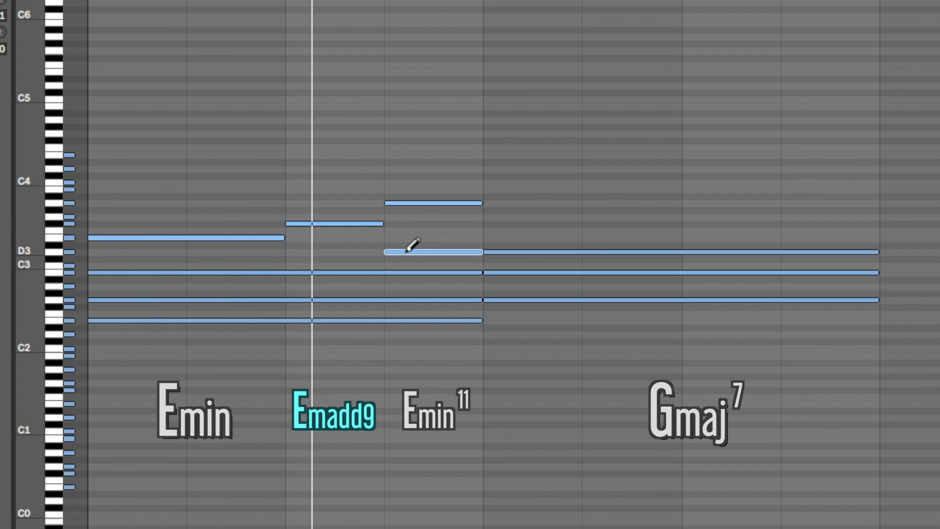
{"action": "left_click_drag", "start_coordinate": [487, 223], "coordinate": [907, 203]}
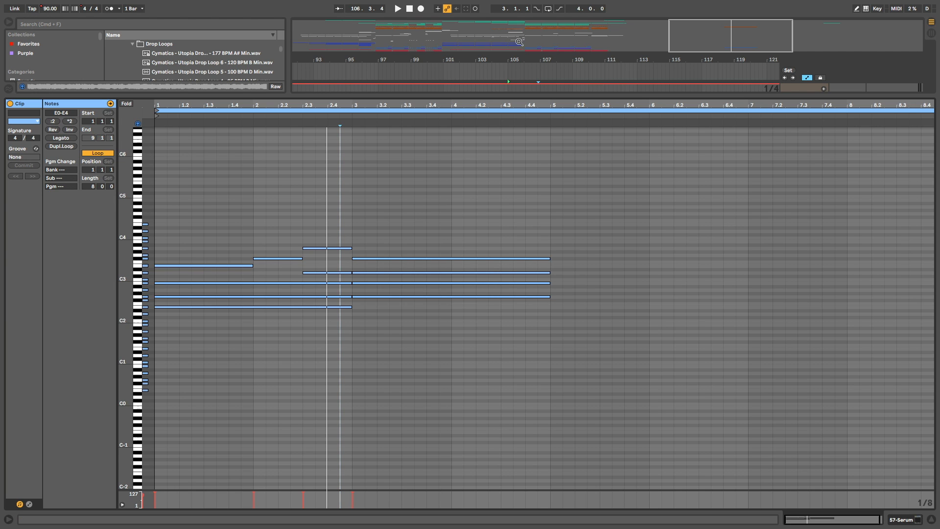
- Restore the arrangement view and examine the CHORD - Happy preset in the first Main Chord track's Serum
{"action": "left_click_drag", "start_coordinate": [499, 96], "coordinate": [497, 259]}
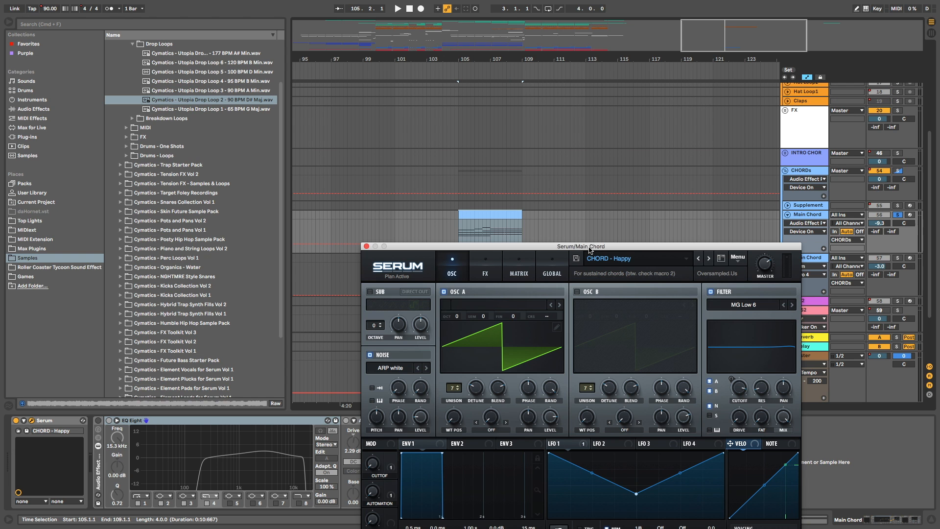
{"action": "left_click_drag", "start_coordinate": [587, 251], "coordinate": [580, 227]}
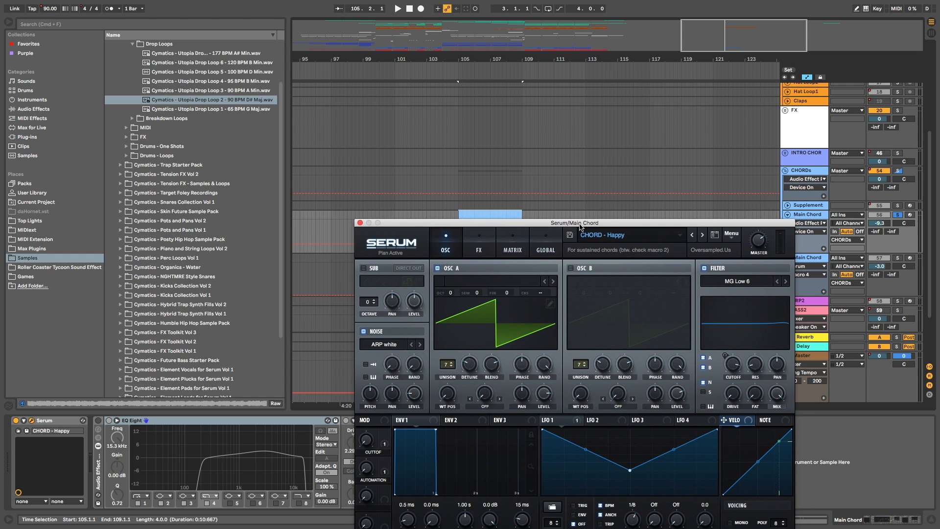
{"action": "left_click", "coordinate": [608, 236]}
{"action": "mouse_move", "coordinate": [629, 334]}
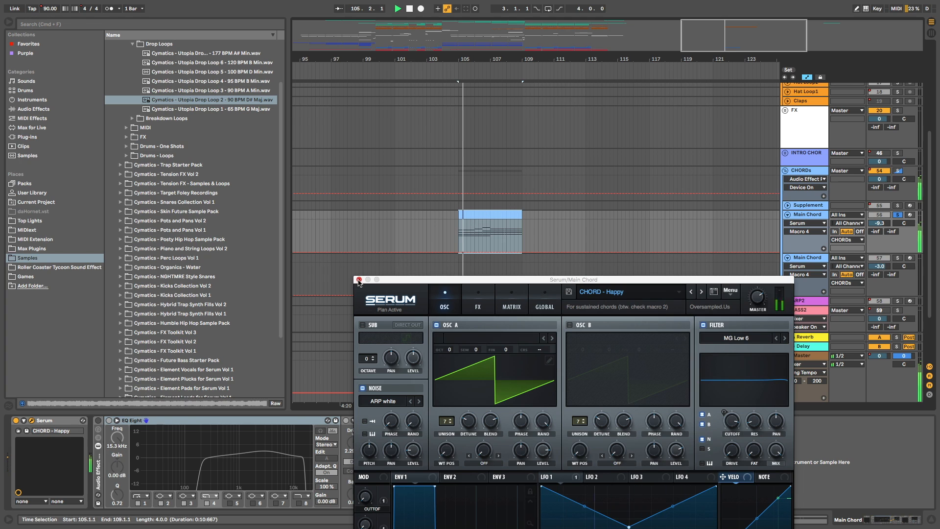
{"action": "left_click_drag", "start_coordinate": [512, 280], "coordinate": [587, 48]}
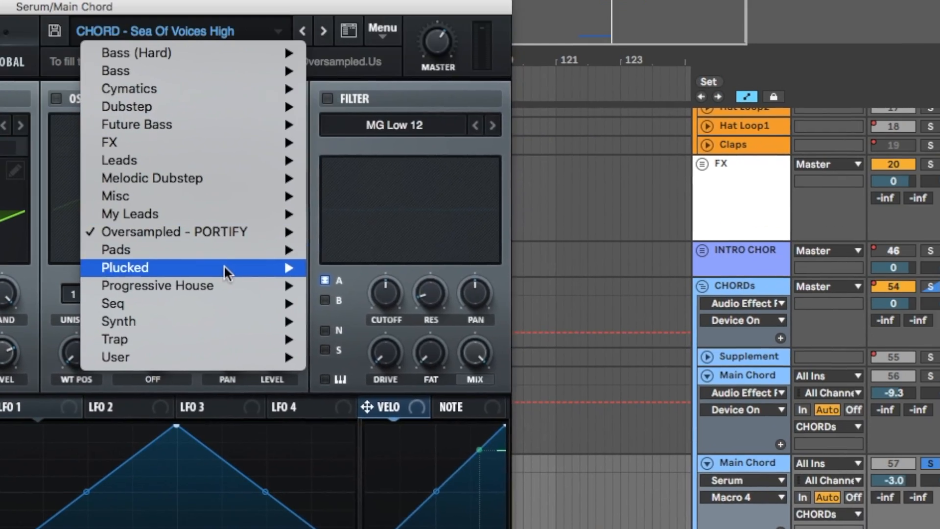
- Choose the CHORD - Sea Of Voices High preset in the second Main Chord track's Serum and close the synth
{"action": "mouse_move", "coordinate": [206, 233]}
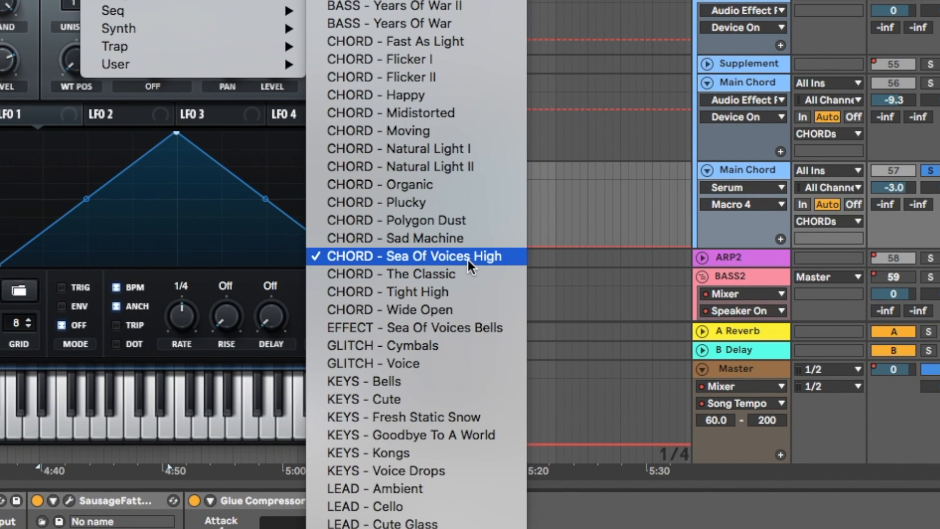
{"action": "left_click", "coordinate": [467, 257]}
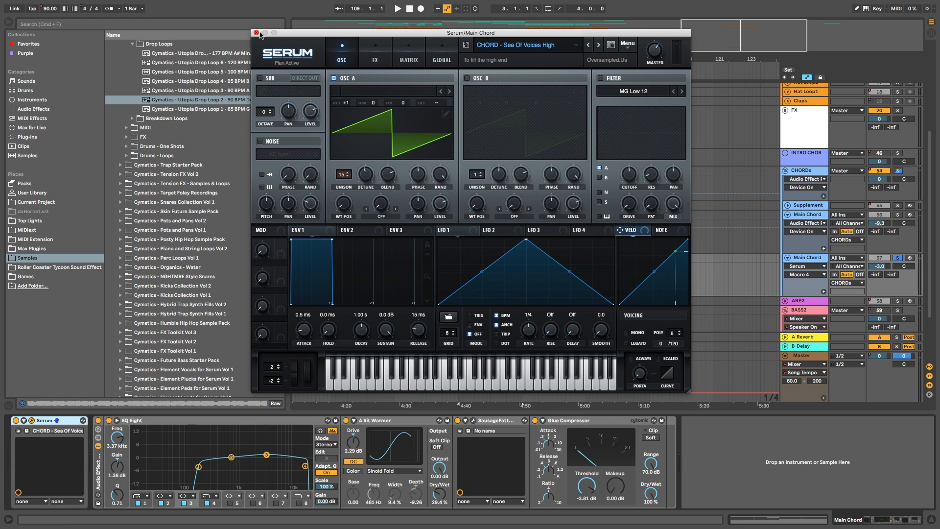
{"action": "left_click", "coordinate": [256, 33]}
- Listen to the second Main Chord track's clip and stop playback
{"action": "key", "text": "space"}
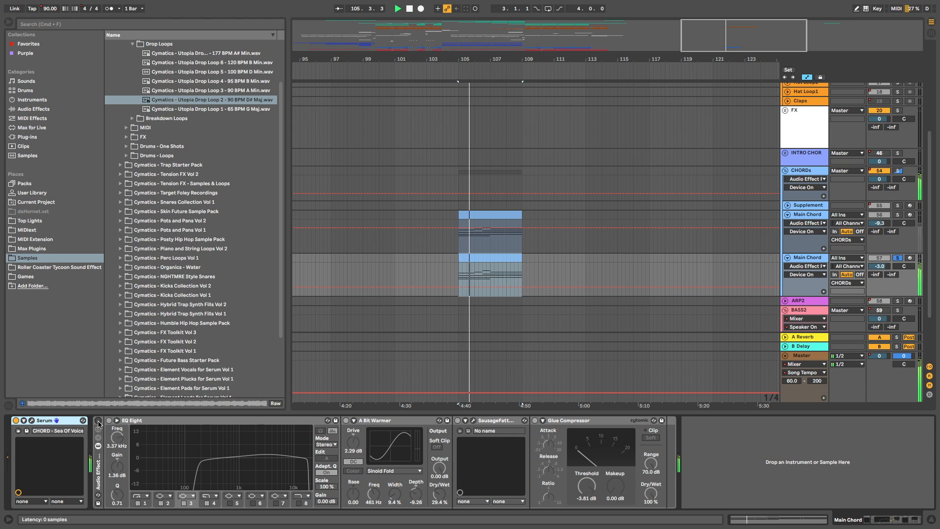
{"action": "double_click", "coordinate": [485, 255]}
{"action": "key", "text": "space"}
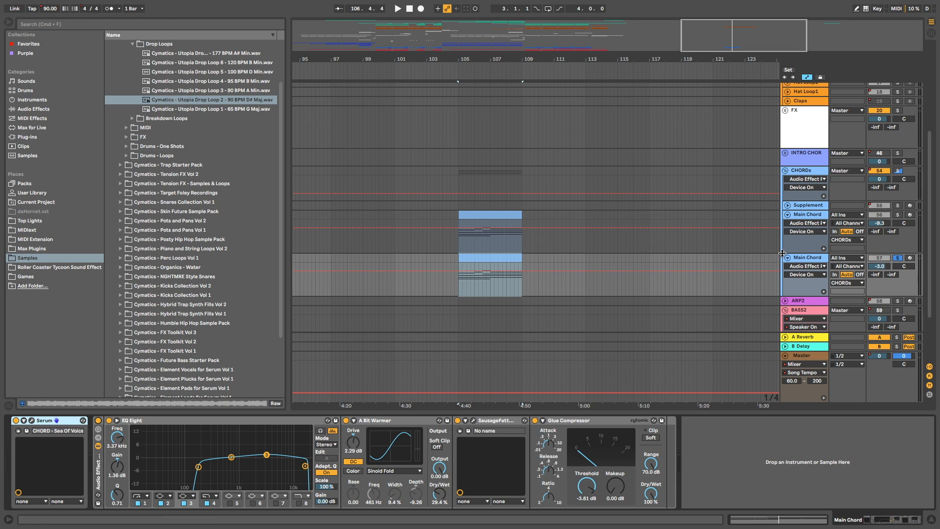
- Clear the solos on the CHORDs and PERCUSSION groups and play the chords together with the Cymatics drum loop
{"action": "left_click", "coordinate": [898, 171]}
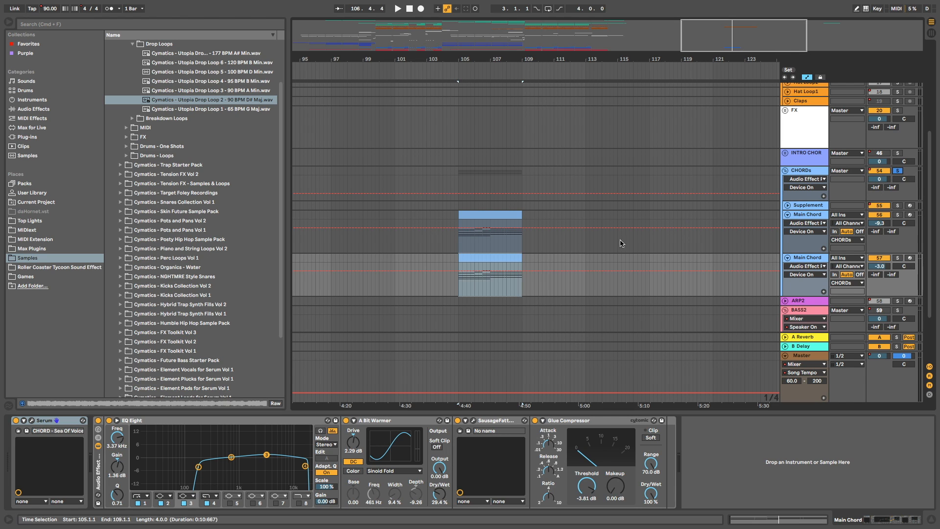
{"action": "left_click", "coordinate": [812, 171]}
{"action": "scroll", "coordinate": [860, 151], "scroll_direction": "up", "scroll_amount": 6}
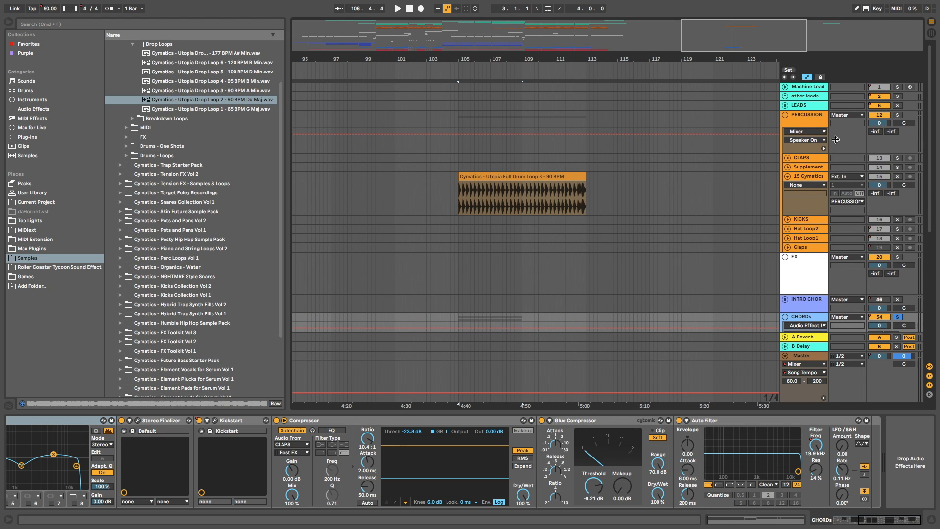
{"action": "left_click", "coordinate": [897, 115]}
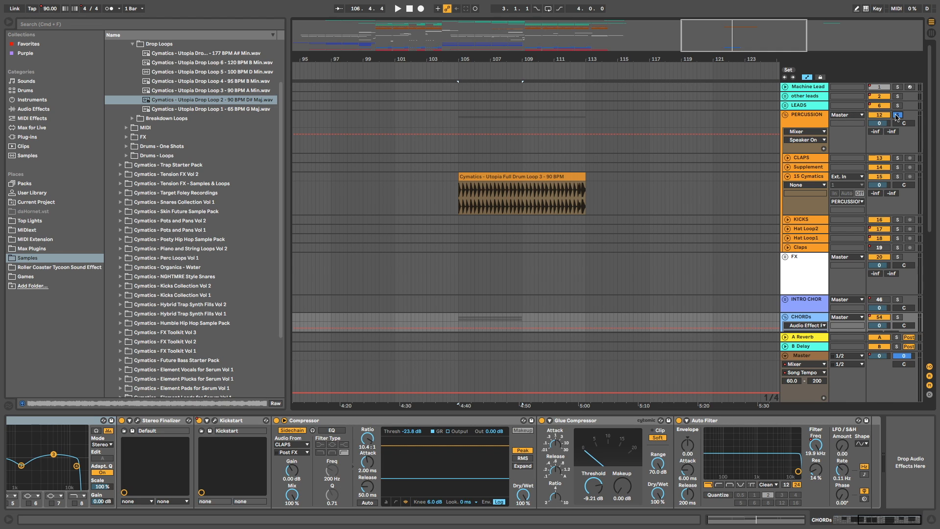
{"action": "left_click", "coordinate": [897, 115]}
{"action": "left_click", "coordinate": [803, 177]}
{"action": "key", "text": "space"}
- Collapse both Main Chord tracks, the CHORDs group and the Cymatics drum loop track
{"action": "scroll", "coordinate": [794, 181], "scroll_direction": "down", "scroll_amount": 6}
{"action": "left_click", "coordinate": [788, 185]}
{"action": "left_click", "coordinate": [787, 194]}
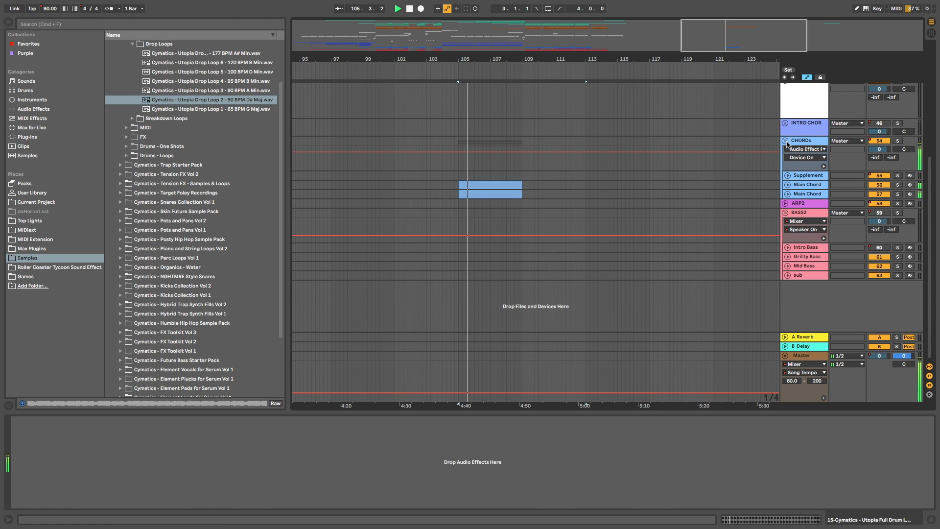
{"action": "left_click", "coordinate": [785, 141]}
{"action": "scroll", "coordinate": [788, 230], "scroll_direction": "up", "scroll_amount": 3}
{"action": "left_click", "coordinate": [787, 228]}
{"action": "scroll", "coordinate": [789, 227], "scroll_direction": "up", "scroll_amount": 5}
{"action": "left_click", "coordinate": [787, 177]}
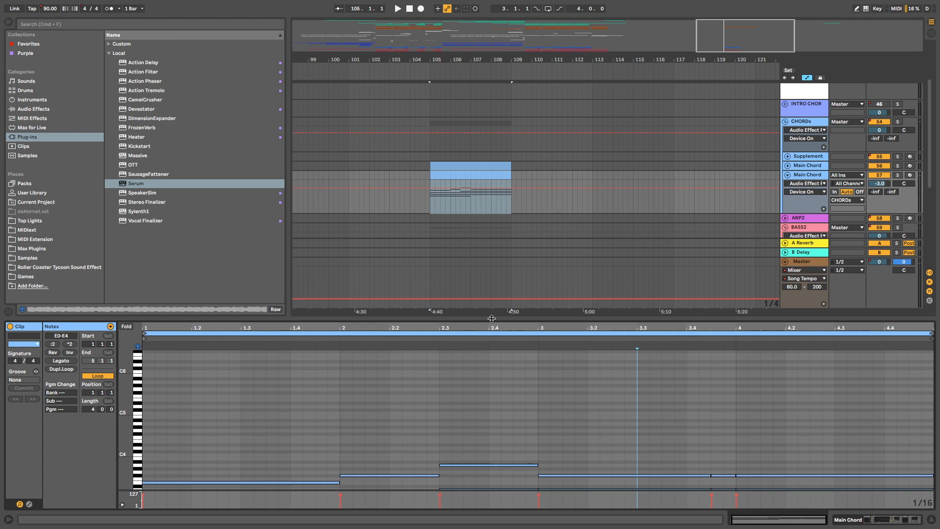
- Enlarge the Main Chord clip's note editor, select its lowest notes E2 and G2, and restore the arrangement view
{"action": "left_click_drag", "start_coordinate": [490, 319], "coordinate": [514, 139]}
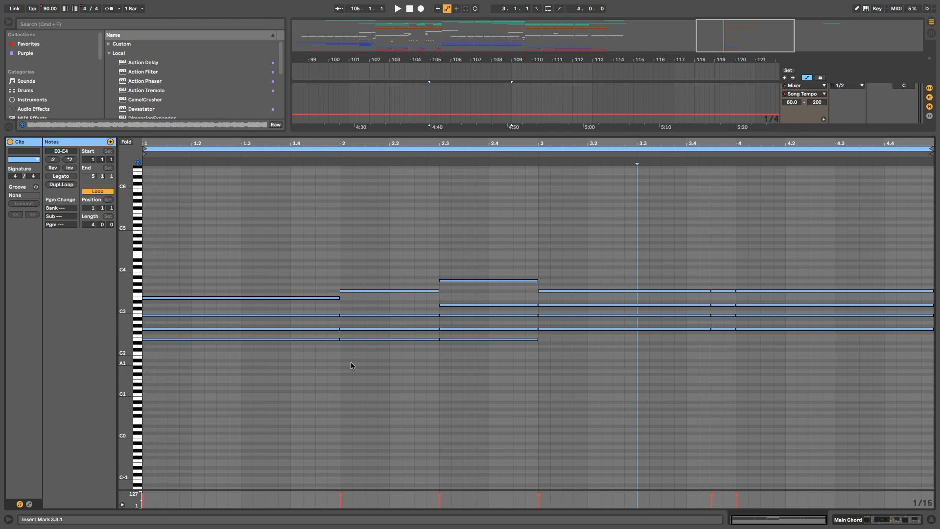
{"action": "left_click_drag", "start_coordinate": [312, 375], "coordinate": [470, 337]}
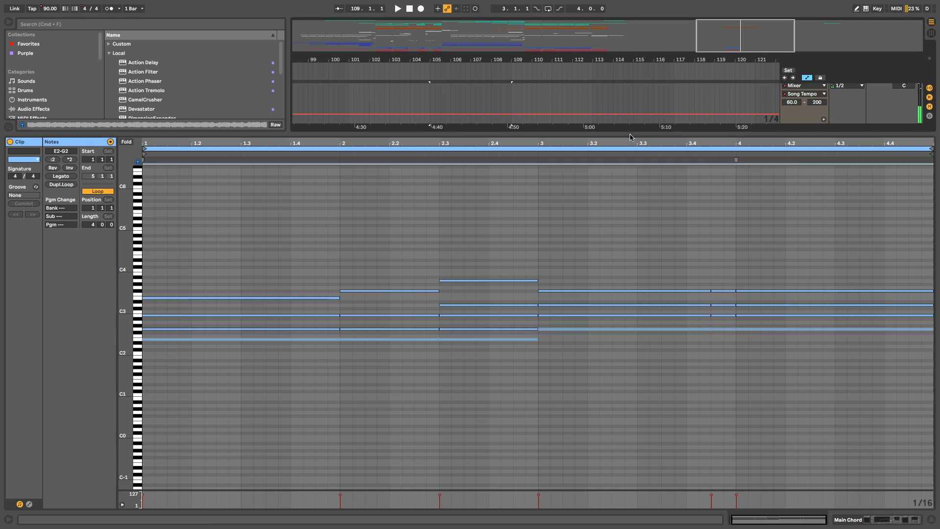
{"action": "left_click_drag", "start_coordinate": [631, 135], "coordinate": [622, 365]}
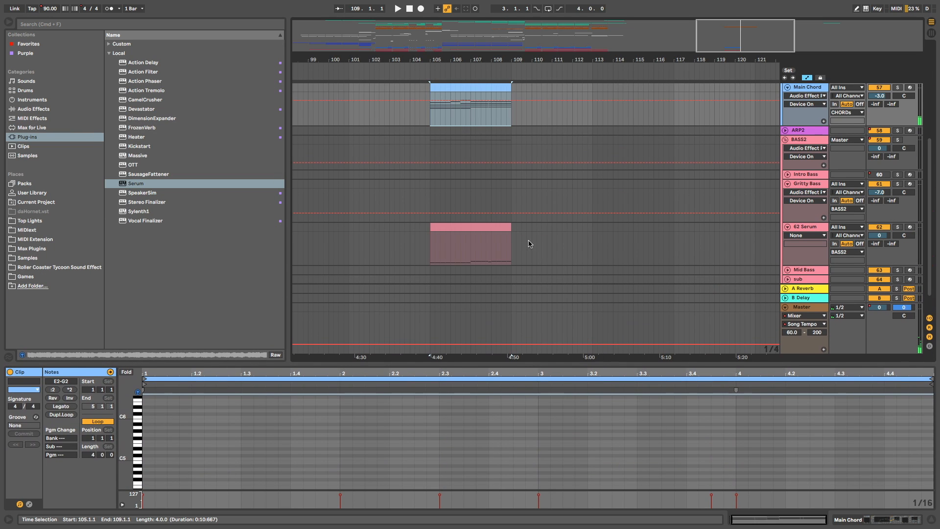
- Review the bass notes in the Gritty Bass clip and switch back to that track's device chain
{"action": "scroll", "coordinate": [527, 244], "scroll_direction": "down", "scroll_amount": 2}
{"action": "left_click", "coordinate": [490, 205]}
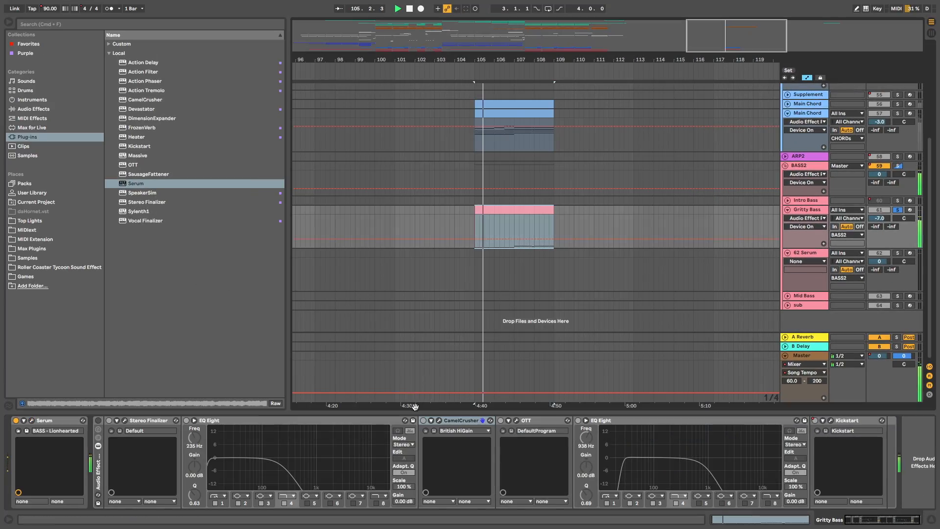
{"action": "key", "text": "shift+Tab"}
{"action": "mouse_move", "coordinate": [532, 262]}
{"action": "left_mouse_down"}
{"action": "mouse_move", "coordinate": [536, 233]}
{"action": "mouse_move", "coordinate": [541, 261]}
{"action": "left_mouse_up"}
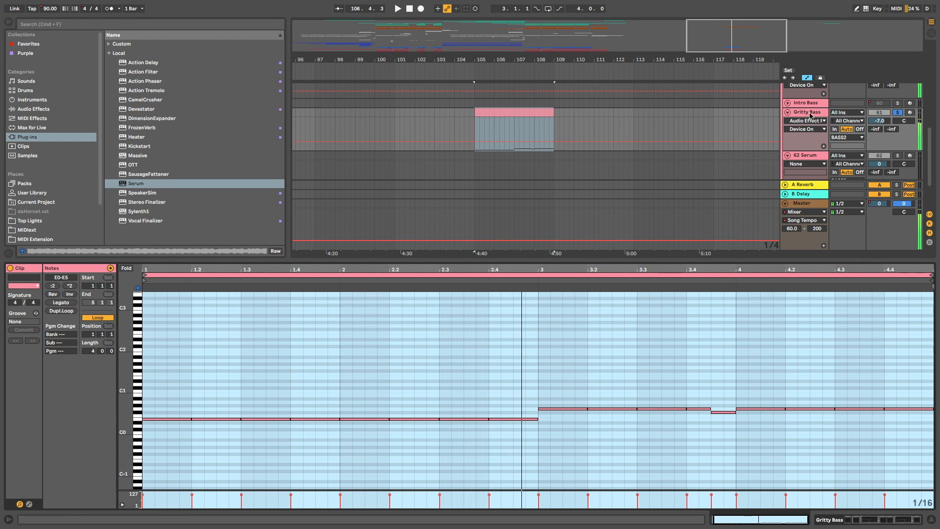
{"action": "key", "text": "shift+Tab"}
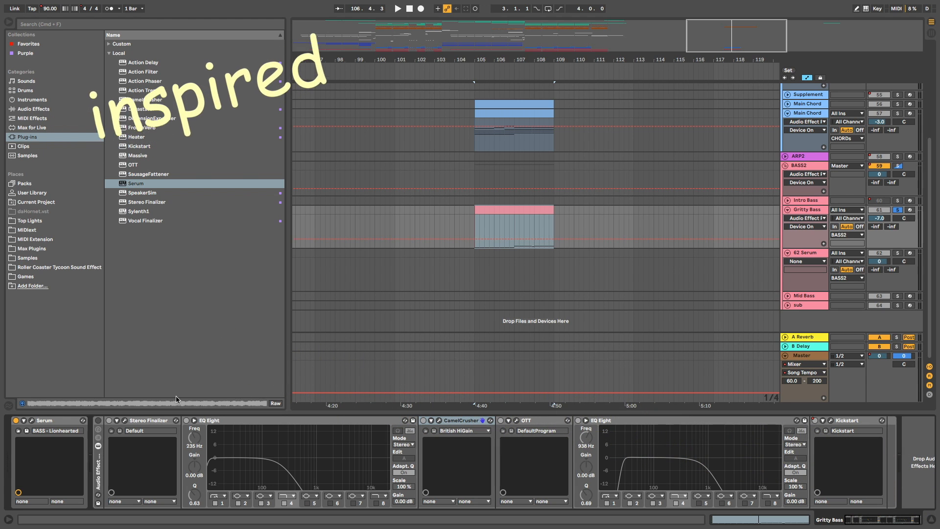
- Switch on the Gritty Bass track's audio effect rack and play the soloed bass through it
{"action": "left_click", "coordinate": [98, 421]}
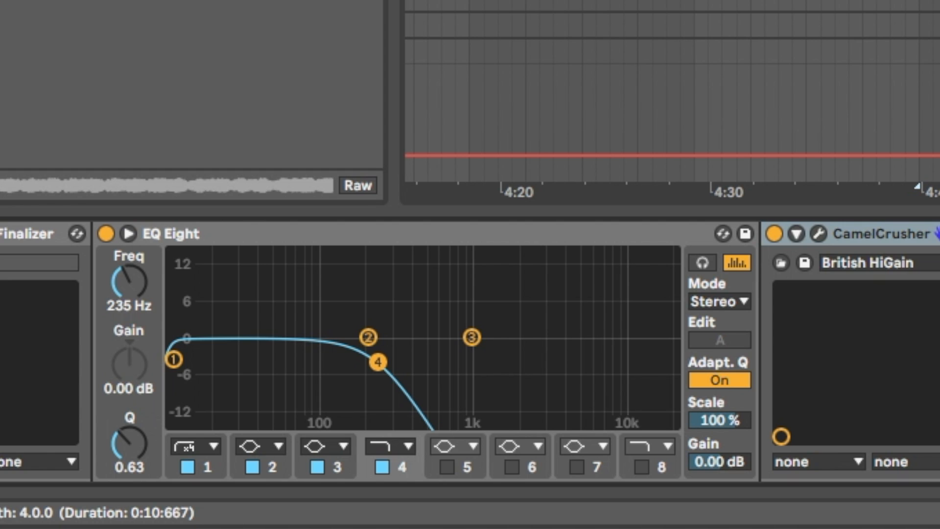
{"action": "left_click", "coordinate": [938, 235]}
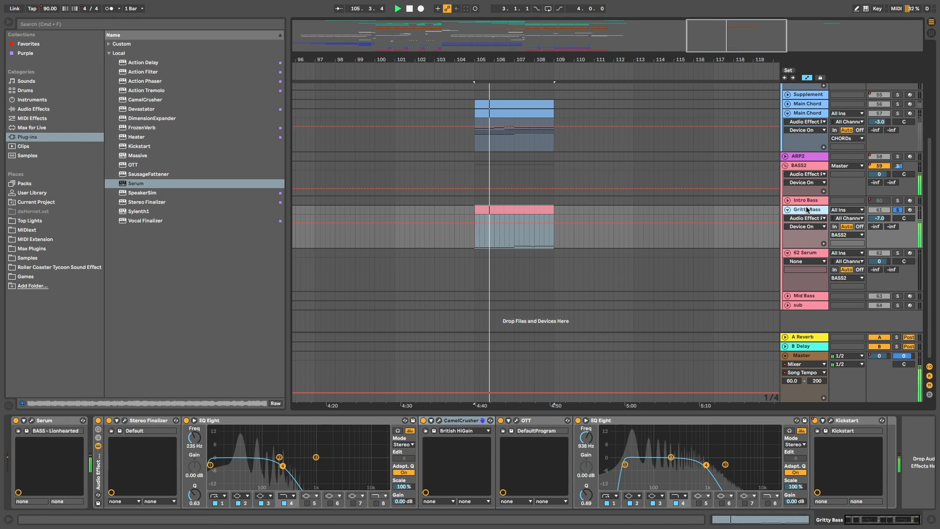
{"action": "key", "text": "space"}
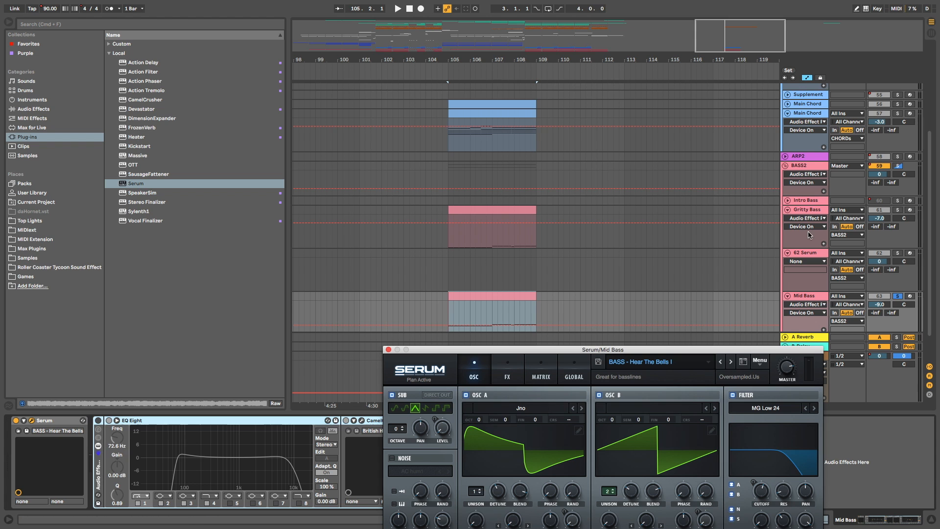
- Check the preset selection in the Mid Bass track's Serum and play the track soloed
{"action": "left_click_drag", "start_coordinate": [663, 353], "coordinate": [610, 311]}
{"action": "left_click", "coordinate": [608, 320]}
{"action": "mouse_move", "coordinate": [609, 419]}
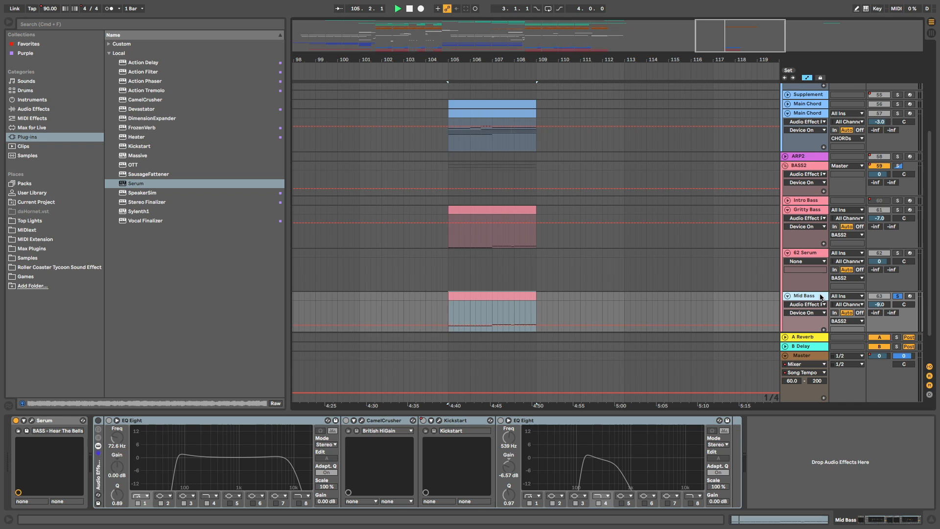
{"action": "key", "text": "space"}
- Review the Mid Bass clip's notes in an enlarged note editor
{"action": "double_click", "coordinate": [509, 296]}
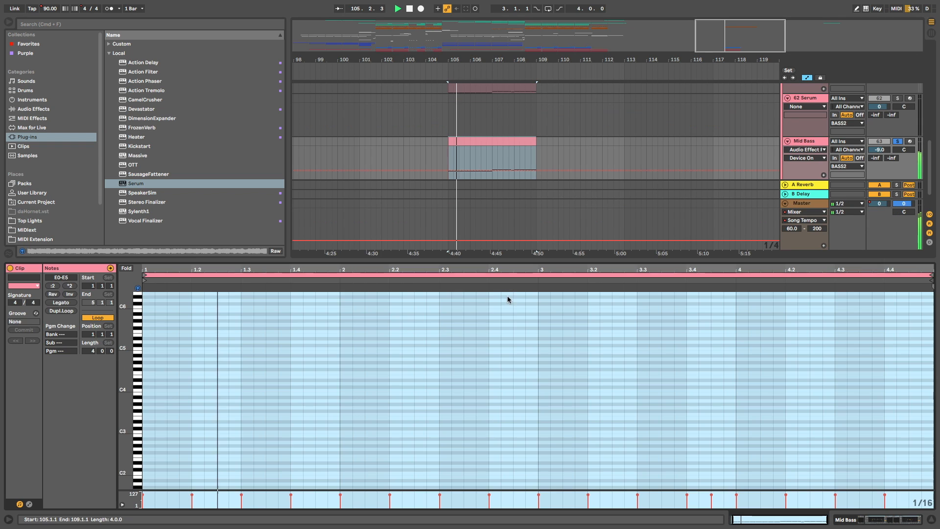
{"action": "left_click_drag", "start_coordinate": [525, 260], "coordinate": [525, 75]}
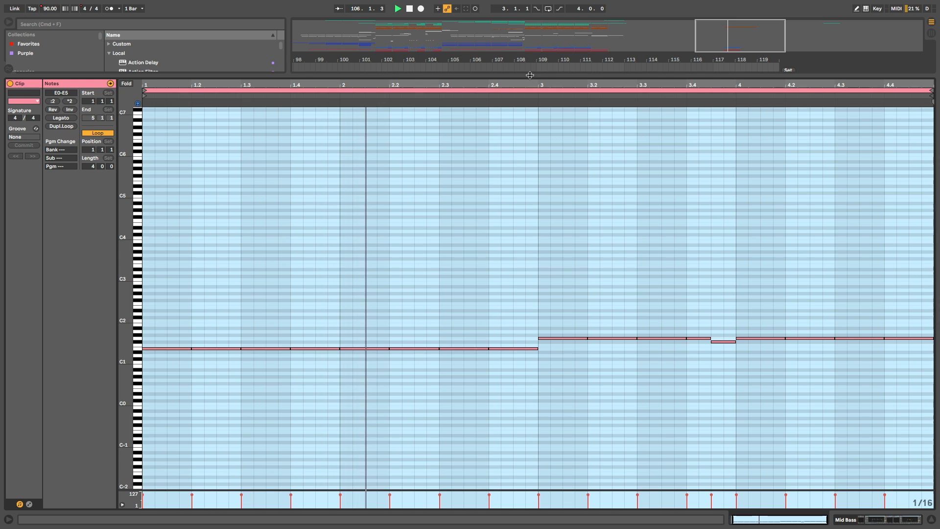
{"action": "left_click", "coordinate": [550, 181]}
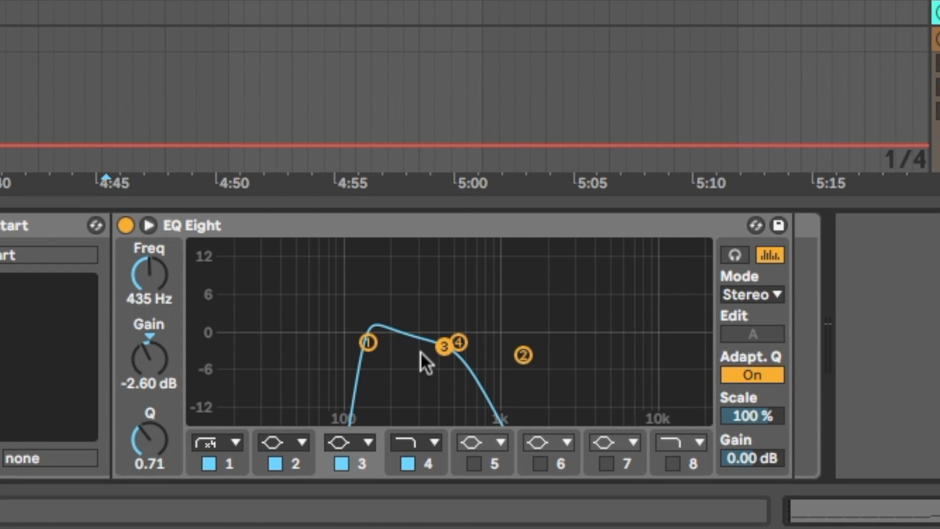
- Examine bands 1 and 3 of the EQ Eight after Kickstart on the Mid Bass track, and play it
{"action": "left_click", "coordinate": [368, 342]}
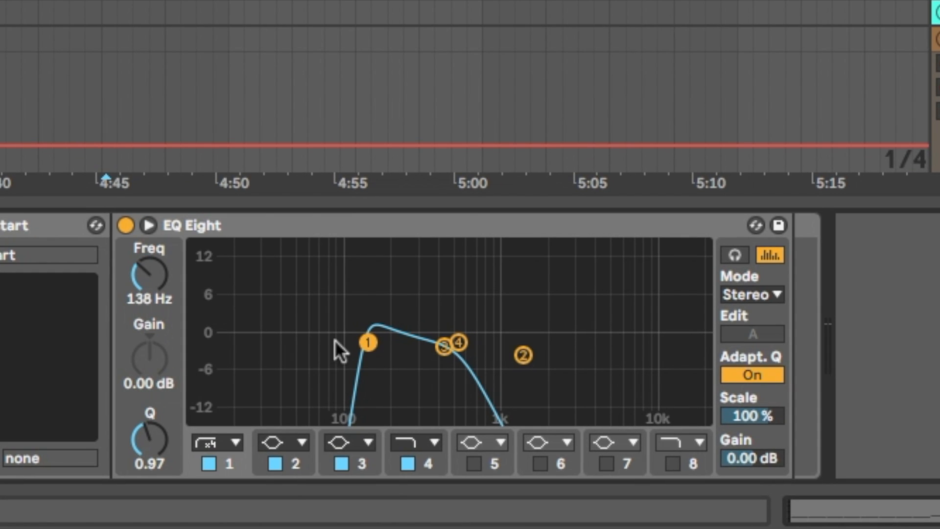
{"action": "left_click", "coordinate": [443, 345]}
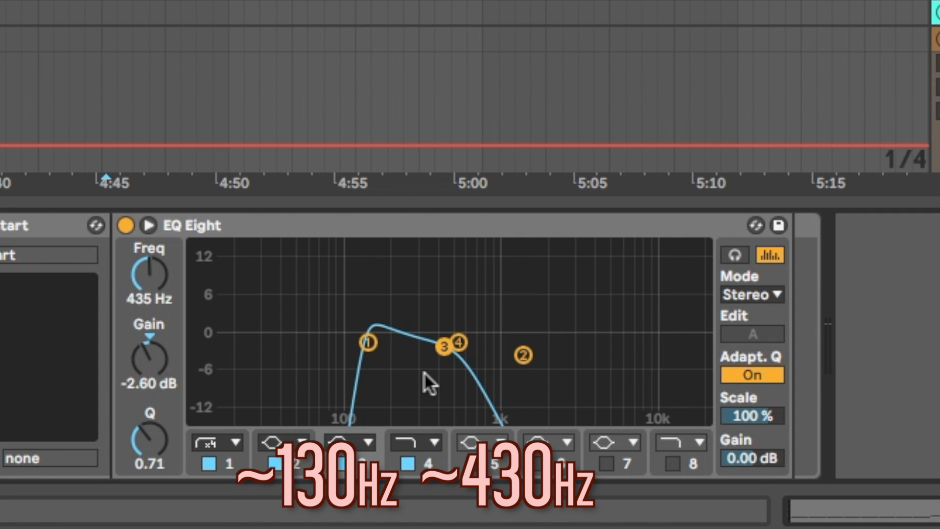
{"action": "key", "text": "space"}
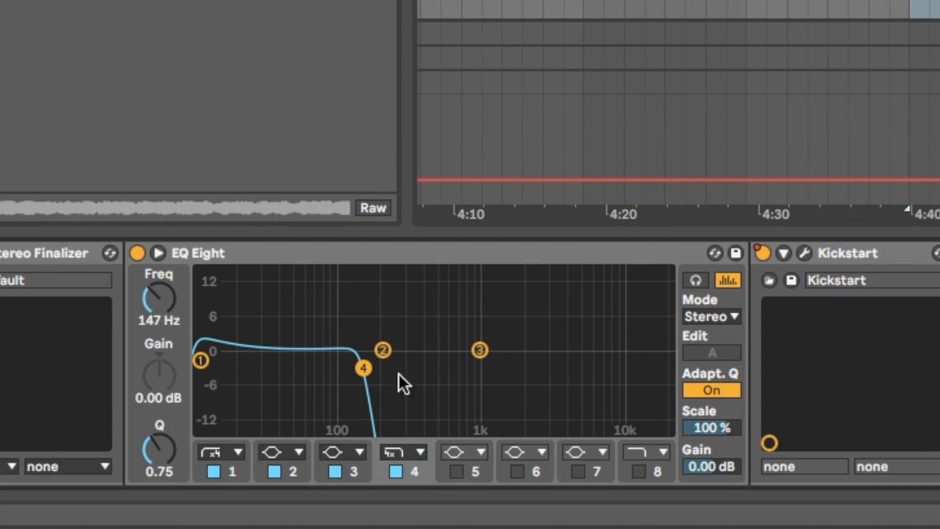
- Listen to the soloed sub track, followed by the whole BASS2 group
{"action": "key", "text": "space"}
{"action": "scroll", "coordinate": [547, 239], "scroll_direction": "down", "scroll_amount": 2}
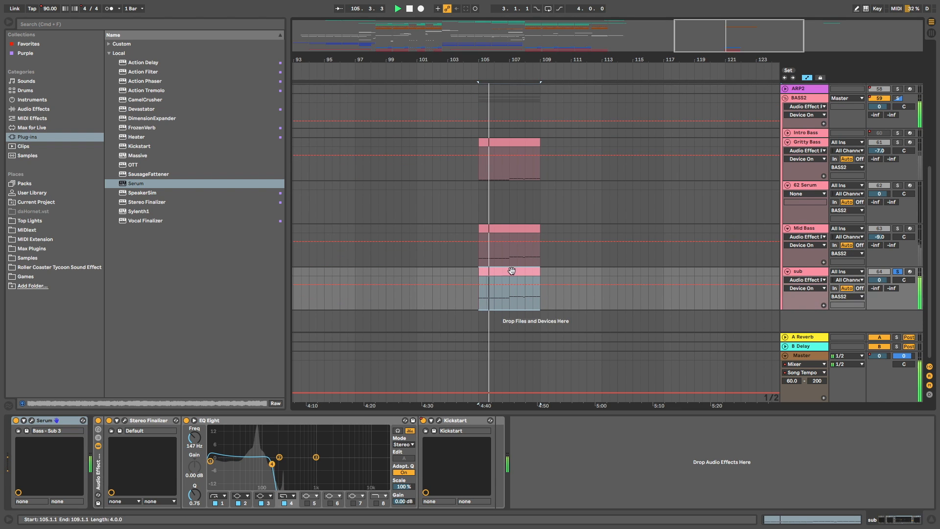
{"action": "scroll", "coordinate": [513, 272], "scroll_direction": "left", "scroll_amount": 10}
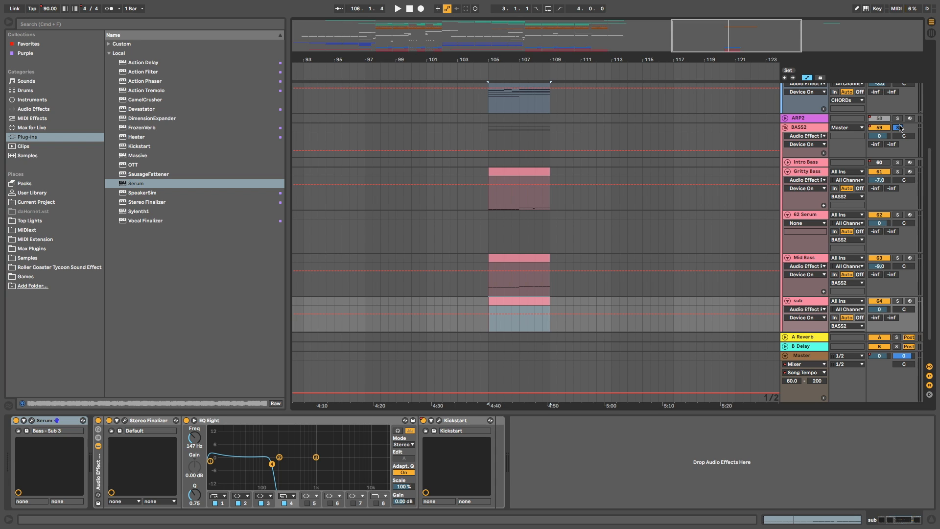
{"action": "key", "text": "space"}
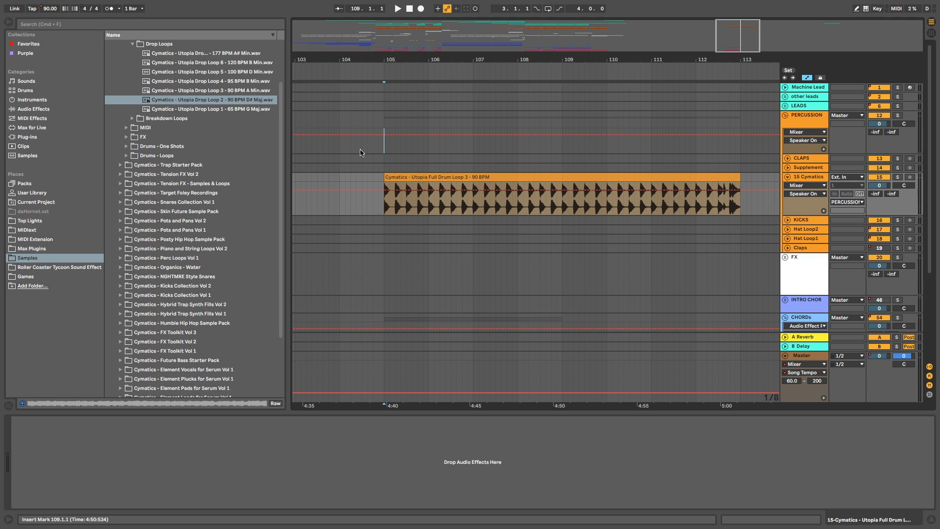
- Collapse the Drop Loops folder and expand Drums - One Shots in the Cymatics Utopia Melodic Sample Pack
{"action": "scroll", "coordinate": [146, 93], "scroll_direction": "up", "scroll_amount": 2}
{"action": "left_click", "coordinate": [132, 82]}
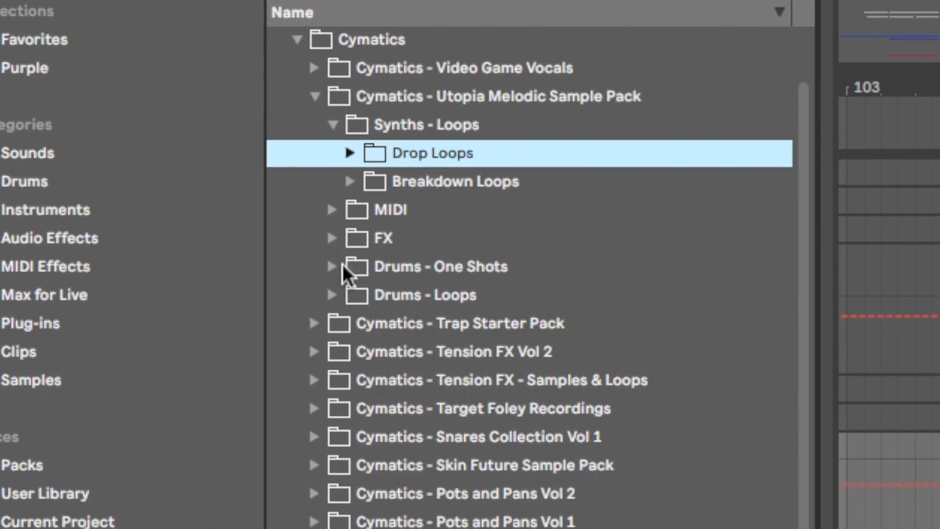
{"action": "left_click", "coordinate": [126, 118]}
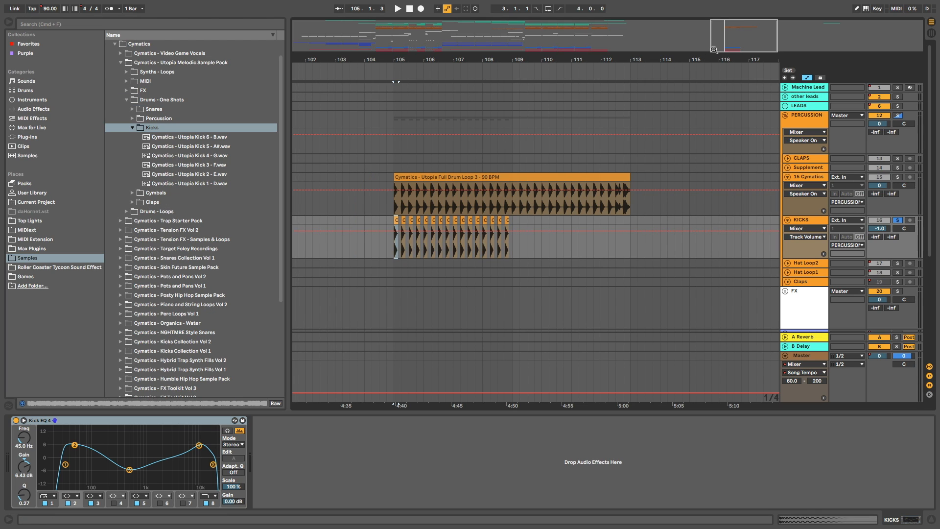
- Listen to the KICKS and CLAPS tracks, each soloed
{"action": "key", "text": "space"}
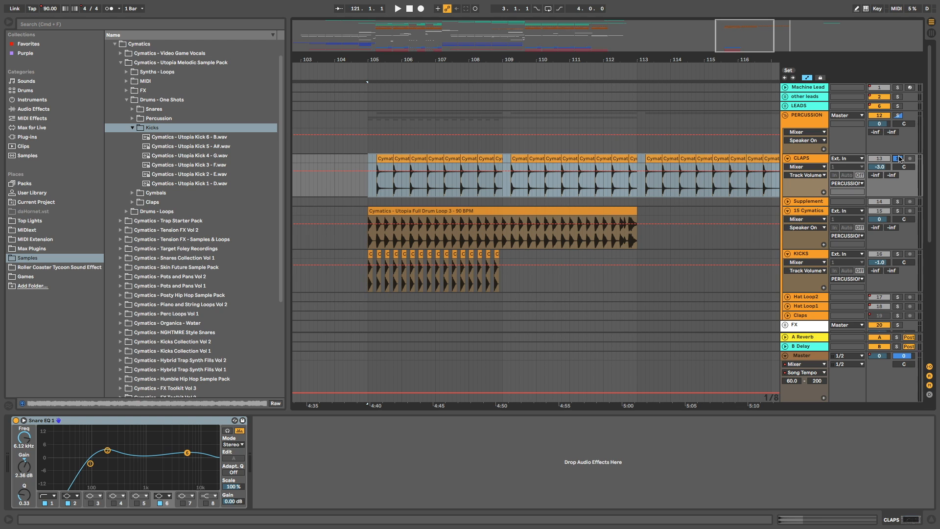
{"action": "key", "text": "space"}
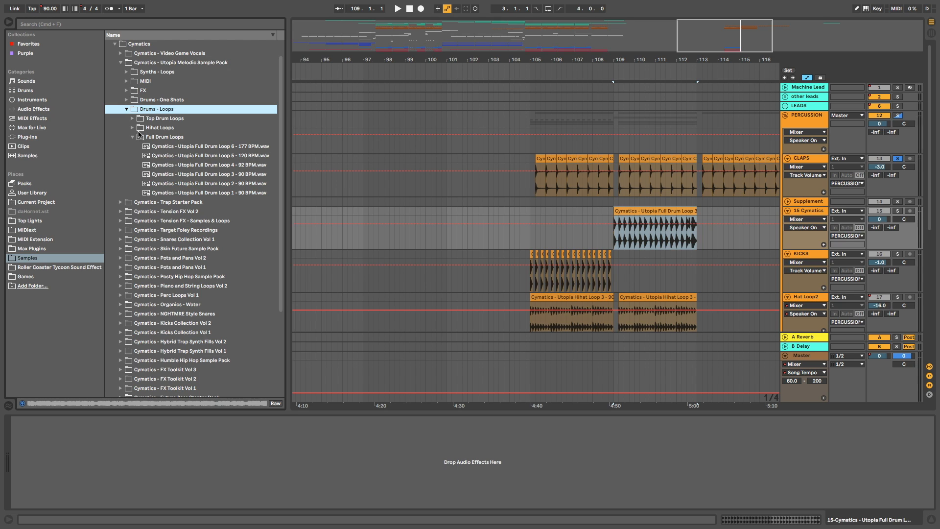
- Expand the Hihat Loops sample folder and unfold the Hat Loop1 track in the arrangement
{"action": "left_click", "coordinate": [158, 129]}
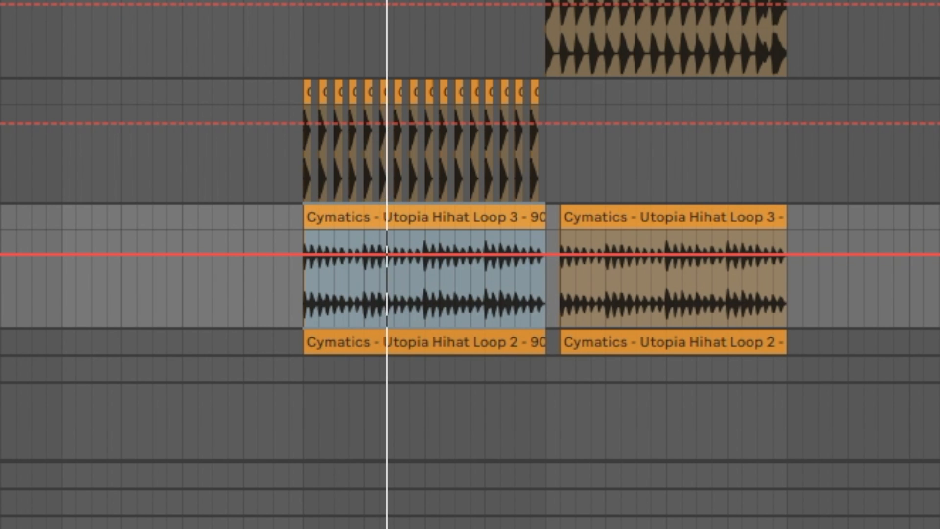
{"action": "left_click", "coordinate": [788, 223]}
{"action": "scroll", "coordinate": [656, 211], "scroll_direction": "down", "scroll_amount": 3}
{"action": "key", "text": "space"}
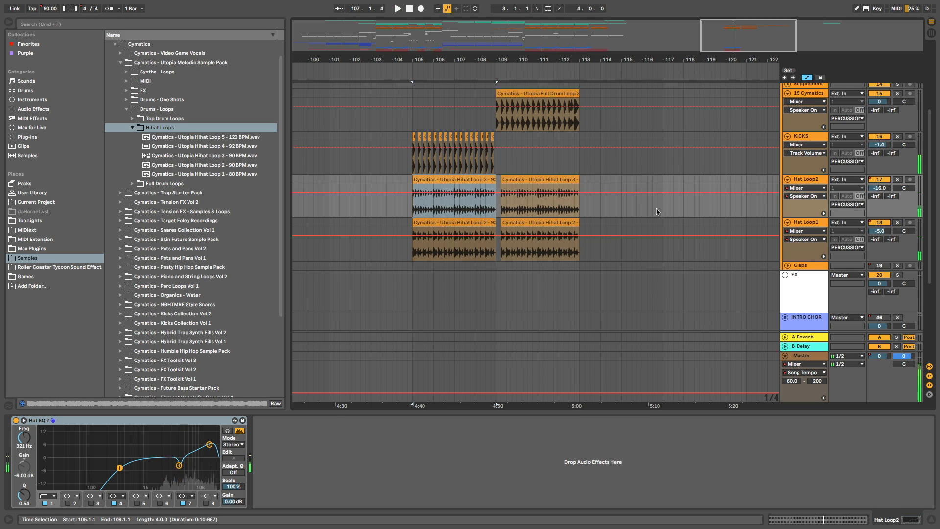
- Solo the PERCUSSION group and play its layered drums
{"action": "scroll", "coordinate": [656, 212], "scroll_direction": "up", "scroll_amount": 5}
{"action": "left_click", "coordinate": [899, 115]}
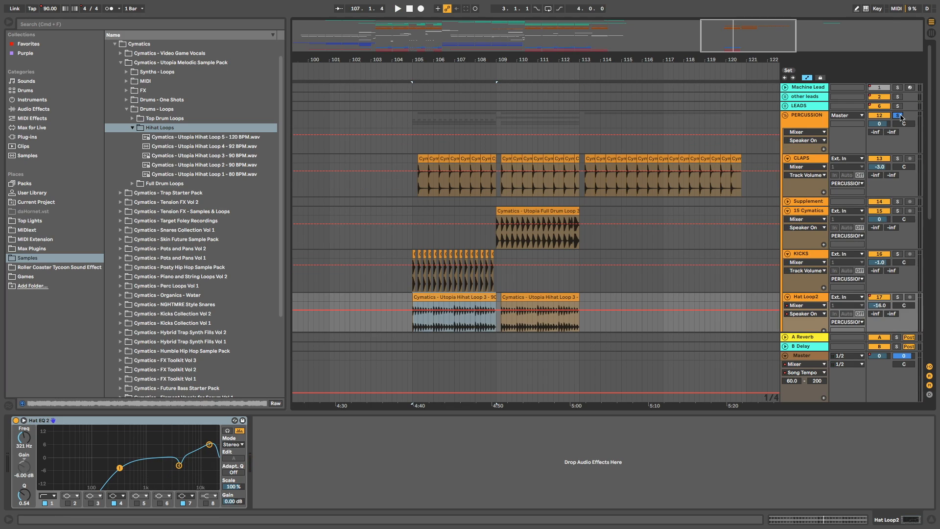
{"action": "key", "text": "space"}
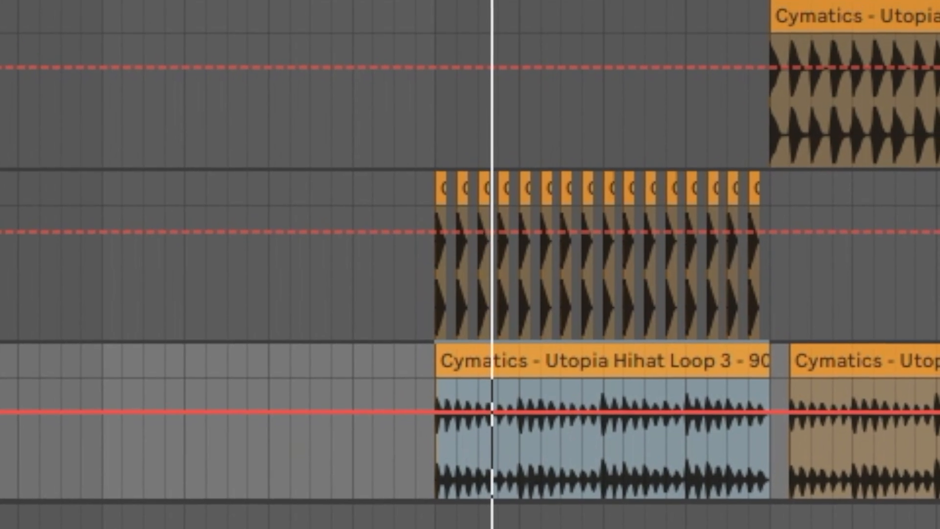
- Collapse the CLAPS, 15 Cymatics, KICKS, Hat Loop2 and Hat Loop1 tracks
{"action": "left_click", "coordinate": [938, 3]}
{"action": "left_click", "coordinate": [937, 14]}
{"action": "left_click", "coordinate": [938, 39]}
{"action": "left_click", "coordinate": [937, 138]}
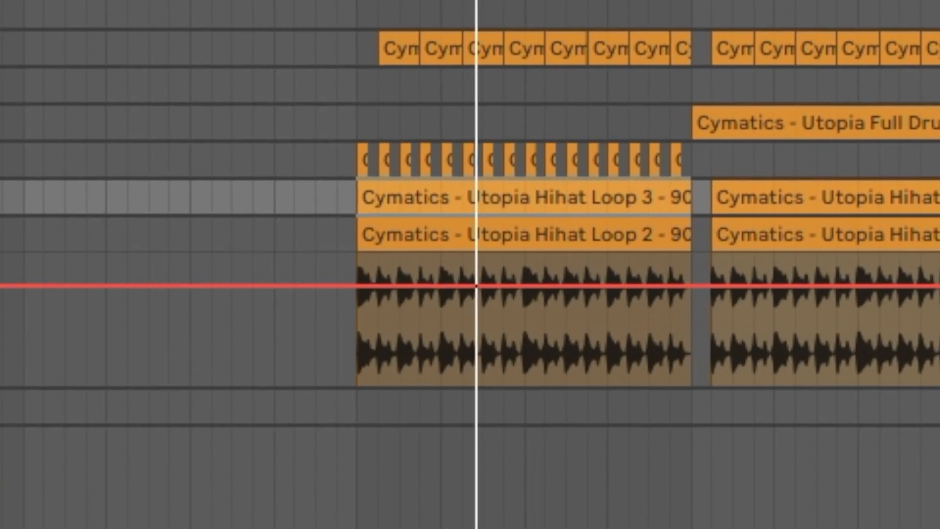
{"action": "left_click", "coordinate": [787, 205]}
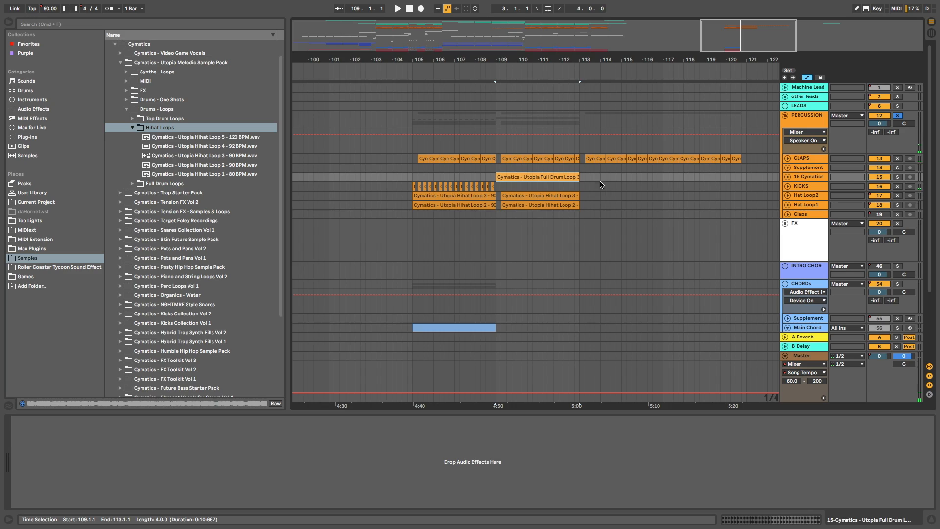
- Move the Cymatics Utopia Full Drum Loop 3 clip from bar 109 to bar 121 and play it
{"action": "key", "text": "Delete"}
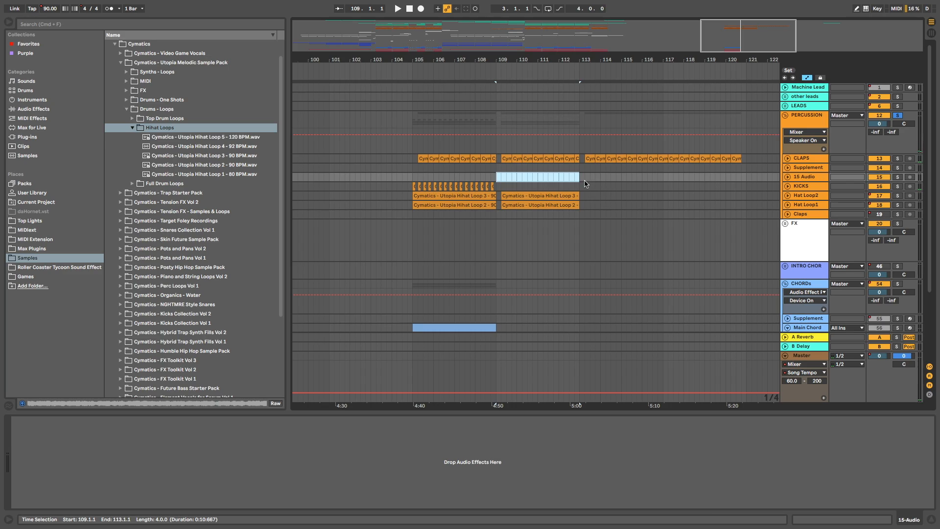
{"action": "scroll", "coordinate": [597, 182], "scroll_direction": "right", "scroll_amount": 5}
{"action": "left_click", "coordinate": [629, 178]}
{"action": "key", "text": "super+v"}
{"action": "scroll", "coordinate": [673, 180], "scroll_direction": "right", "scroll_amount": 4}
{"action": "key", "text": "space"}
- Clear the PERCUSSION solo and play all tracks from bar 105 with the PERCUSSION and CHORDs groups collapsed
{"action": "scroll", "coordinate": [693, 180], "scroll_direction": "left", "scroll_amount": 5}
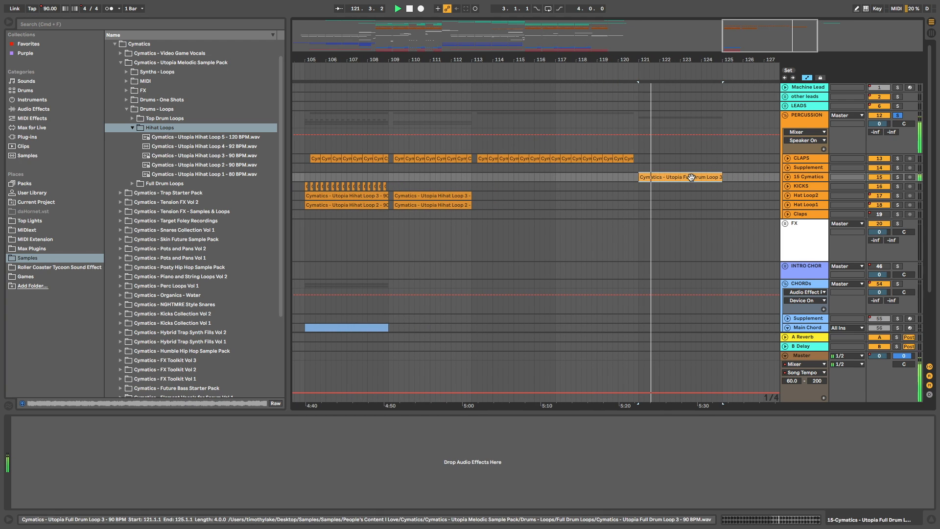
{"action": "scroll", "coordinate": [692, 177], "scroll_direction": "left", "scroll_amount": 5}
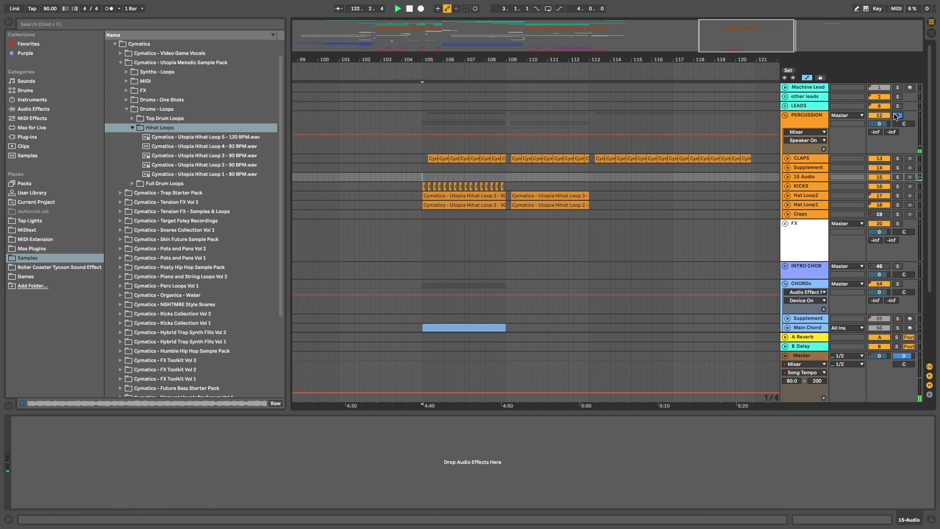
{"action": "left_click", "coordinate": [895, 116]}
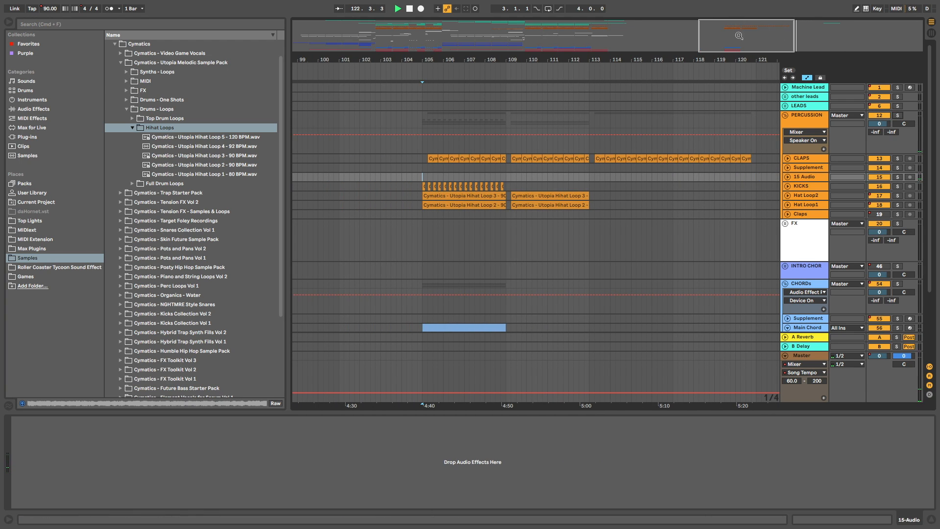
{"action": "left_click_drag", "start_coordinate": [739, 36], "coordinate": [739, 24]}
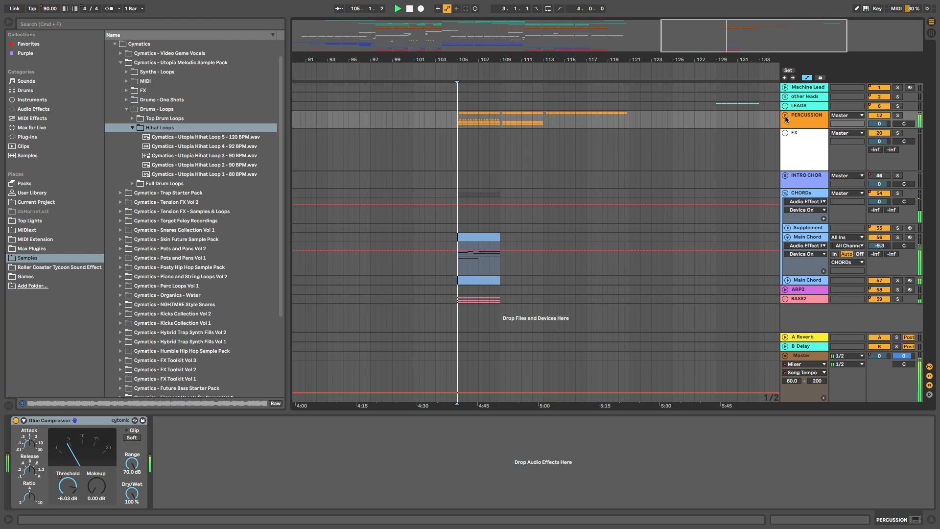
{"action": "left_click_drag", "start_coordinate": [742, 36], "coordinate": [742, 24]}
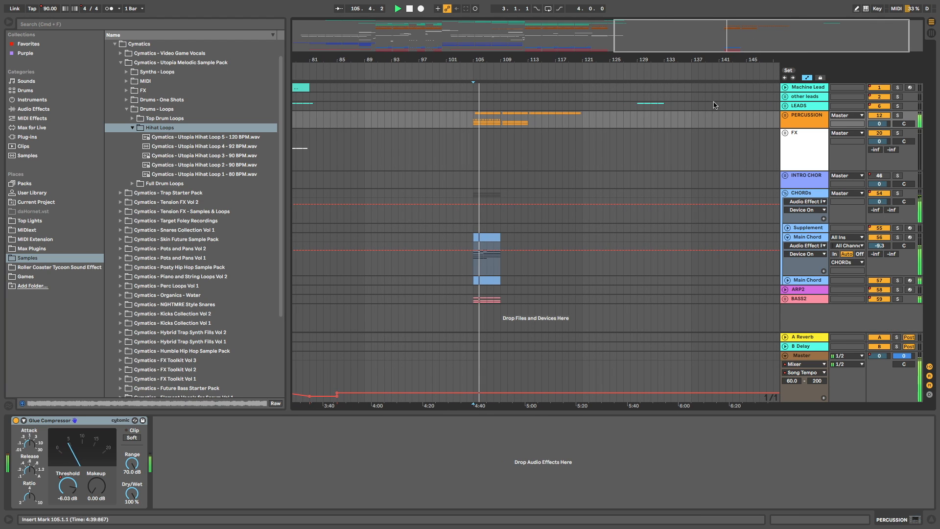
{"action": "left_click", "coordinate": [785, 193]}
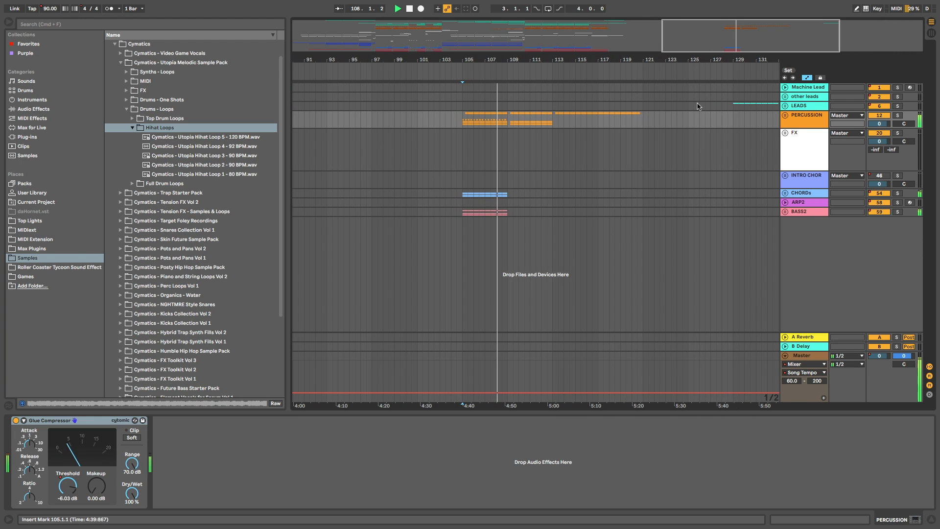
{"action": "key", "text": "plus"}
{"action": "key", "text": "plus"}
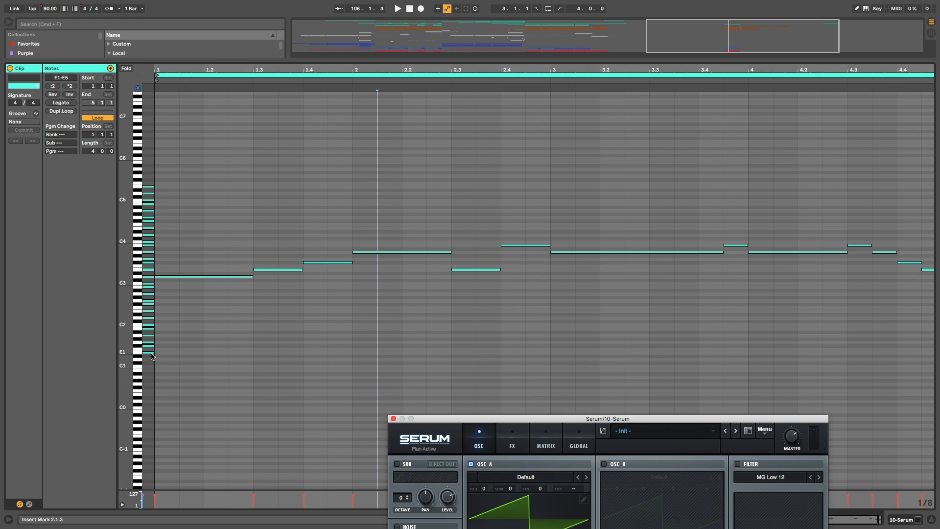
- Play the lead melody in the 10-Serum track's clip
{"action": "key", "text": "space"}
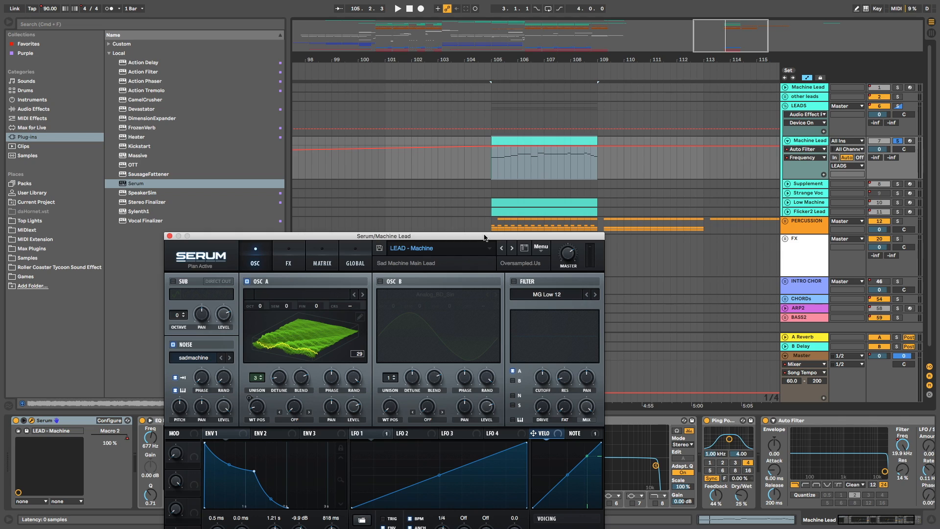
- Browse the Oversampled - PORTIFY presets in the Machine Lead track's Serum and dismiss the list without choosing another
{"action": "left_click", "coordinate": [442, 255]}
{"action": "mouse_move", "coordinate": [441, 348]}
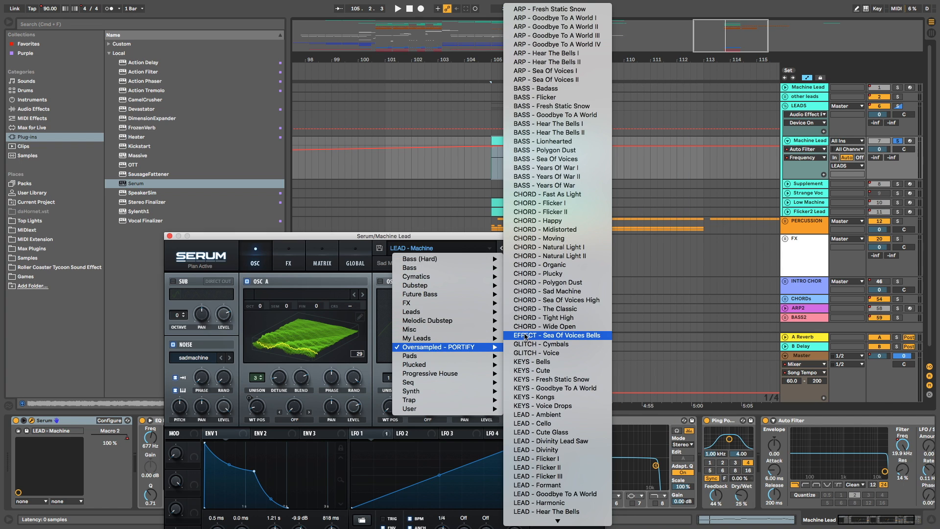
{"action": "left_click", "coordinate": [456, 237]}
- Play the soloed Machine Lead track and close its Serum window
{"action": "key", "text": "space"}
{"action": "left_click_drag", "start_coordinate": [443, 237], "coordinate": [762, 267]}
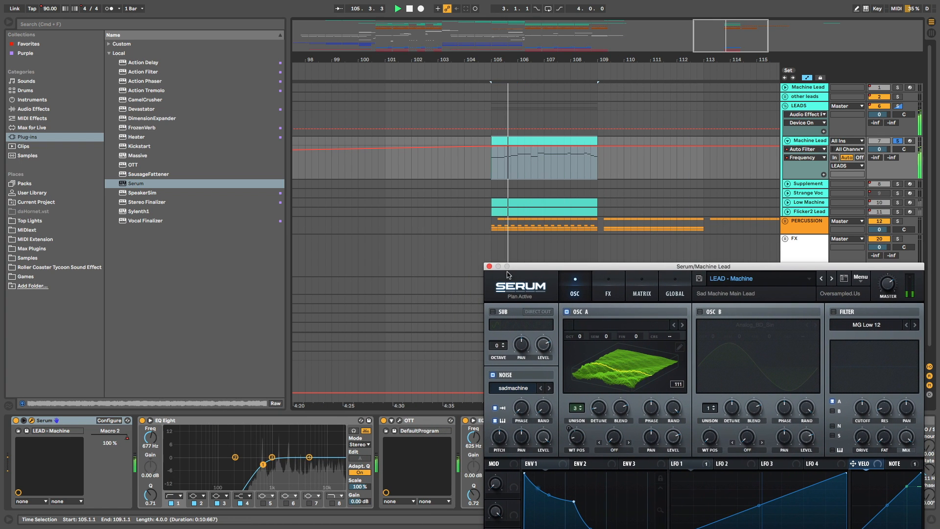
{"action": "left_click", "coordinate": [489, 266]}
{"action": "scroll", "coordinate": [438, 441], "scroll_direction": "right", "scroll_amount": 3}
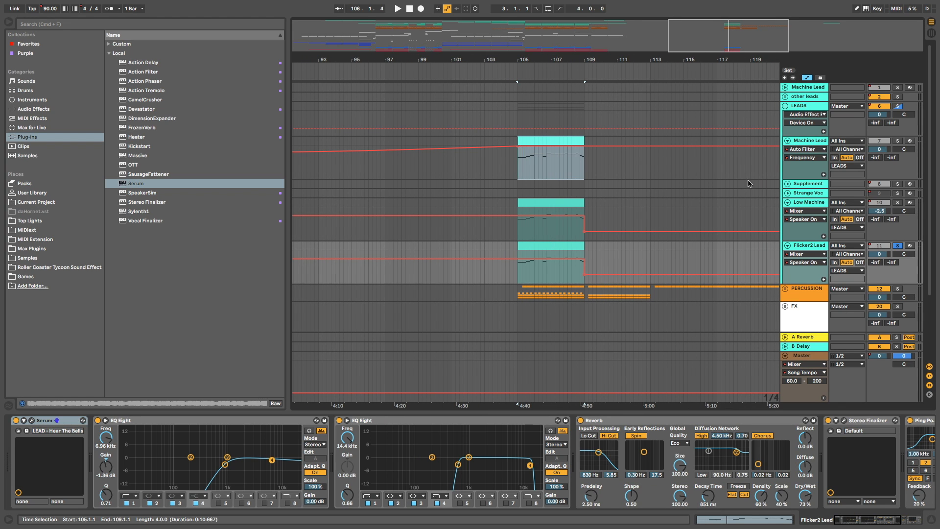
- Solo the LEADS group and play it from bar 105 with its Machine Lead, Low Machine and Flicker2 Lead tracks folded
{"action": "left_click", "coordinate": [787, 141]}
{"action": "left_click", "coordinate": [898, 106]}
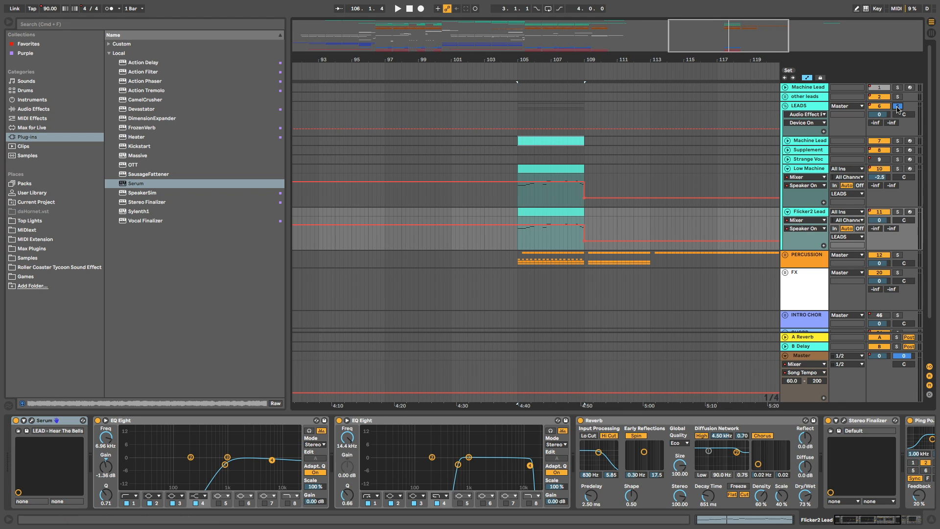
{"action": "key", "text": "space"}
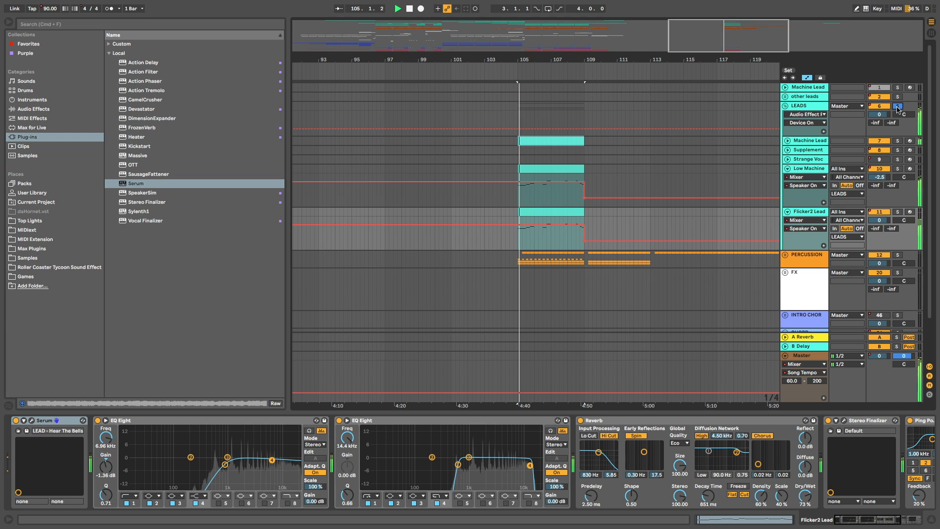
{"action": "left_click", "coordinate": [787, 168]}
{"action": "left_click", "coordinate": [788, 178]}
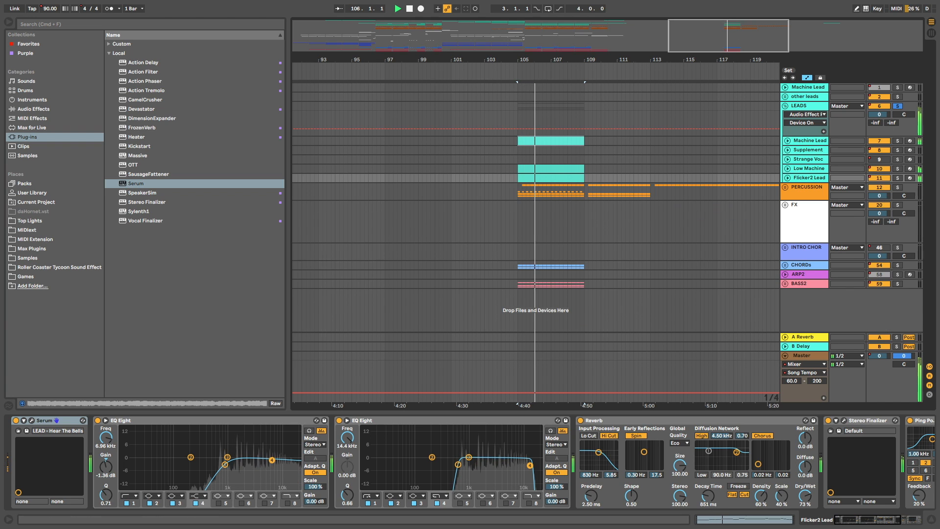
- Clear the LEADS solo, stop playback and collapse the LEADS group
{"action": "key", "text": "plus"}
{"action": "left_click", "coordinate": [801, 106]}
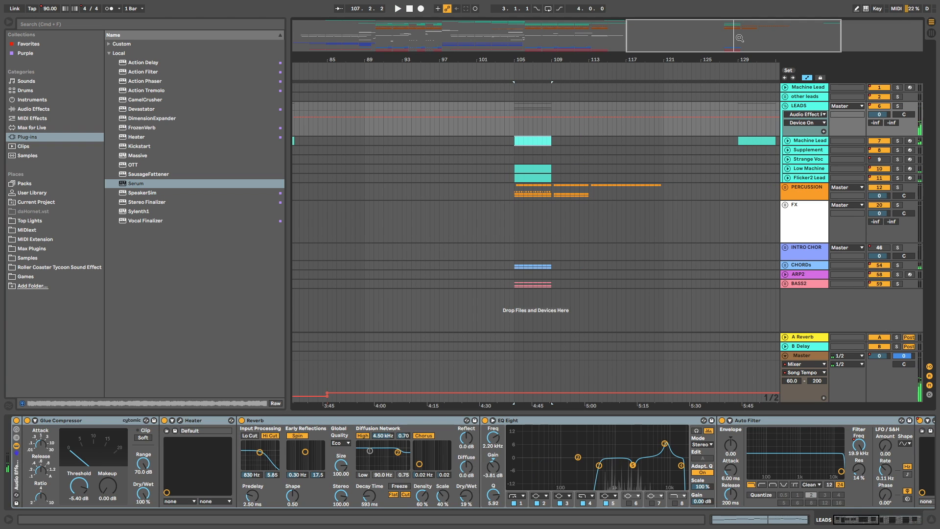
{"action": "key", "text": "space"}
{"action": "left_click", "coordinate": [785, 106]}
{"action": "left_click_drag", "start_coordinate": [748, 37], "coordinate": [748, 65]}
{"action": "scroll", "coordinate": [621, 109], "scroll_direction": "left", "scroll_amount": 3}
{"action": "scroll", "coordinate": [621, 109], "scroll_direction": "left", "scroll_amount": 1}
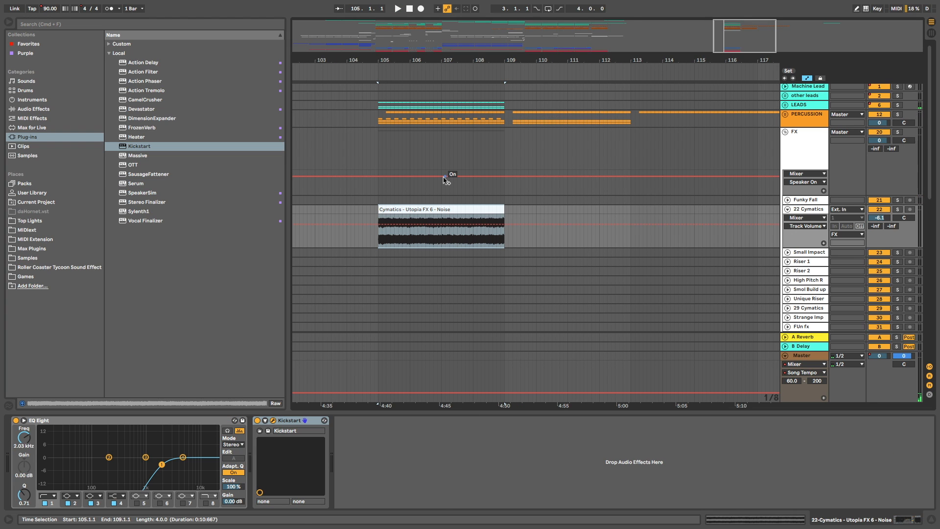
- Show the Samples folder, turn the EQ Eight on the 22 Cymatics noise track back on and unmute that track
{"action": "left_click", "coordinate": [28, 258]}
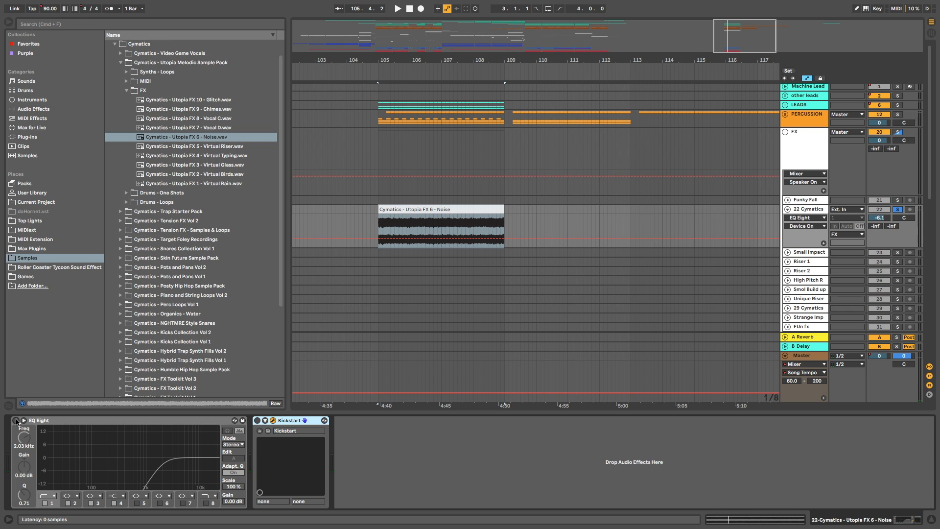
{"action": "left_click", "coordinate": [16, 420]}
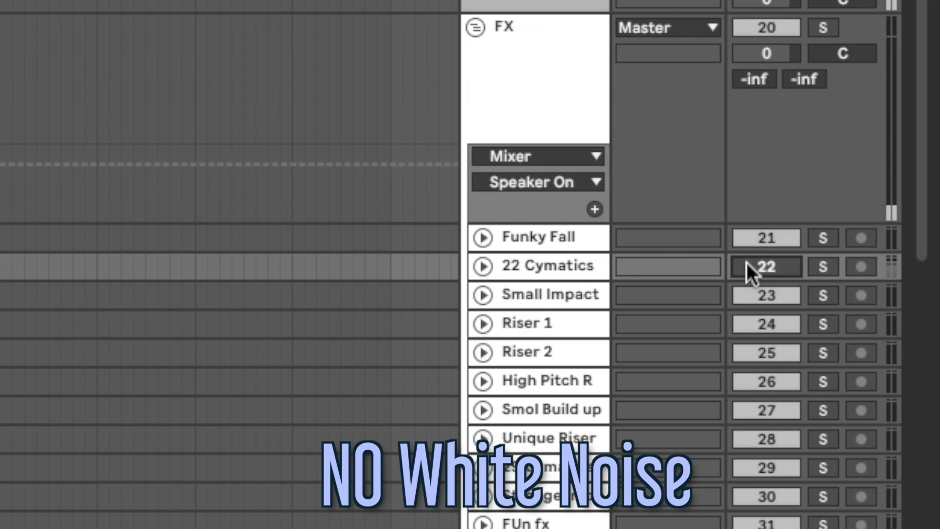
{"action": "left_click", "coordinate": [748, 266]}
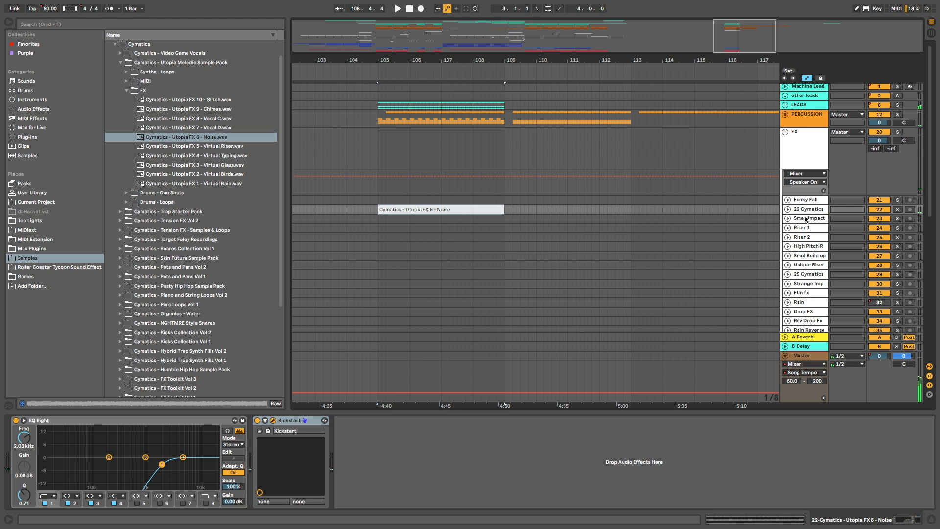
- Collapse the FX group, the unfolded Main Chord track and the CHORDs group
{"action": "left_click", "coordinate": [785, 131]}
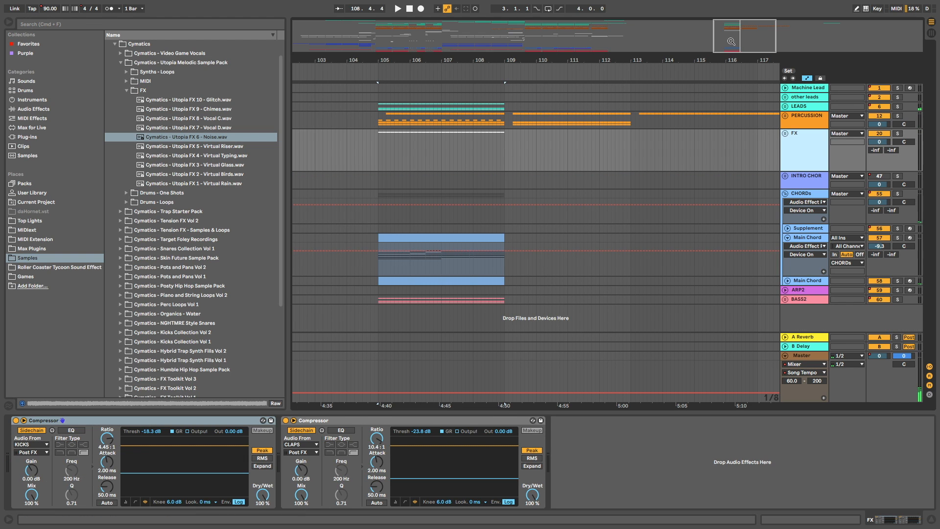
{"action": "left_click", "coordinate": [787, 238]}
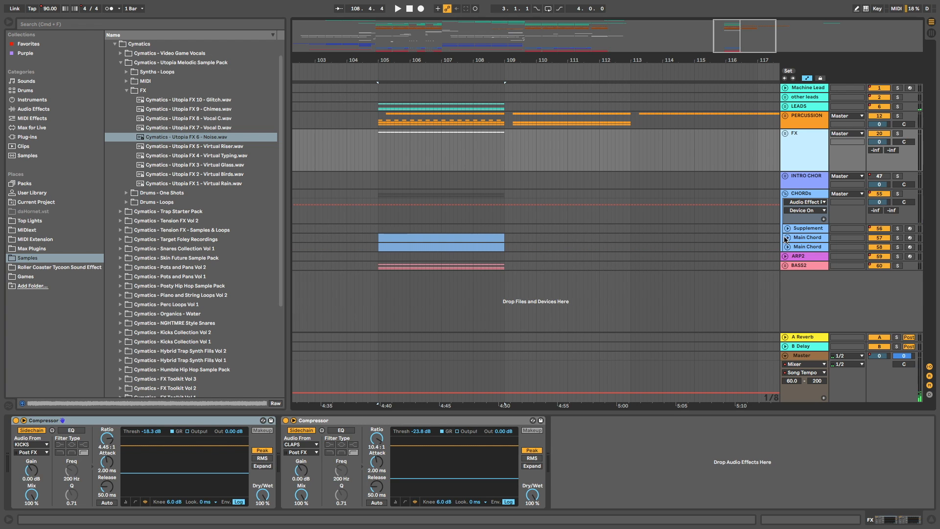
{"action": "left_click", "coordinate": [786, 194]}
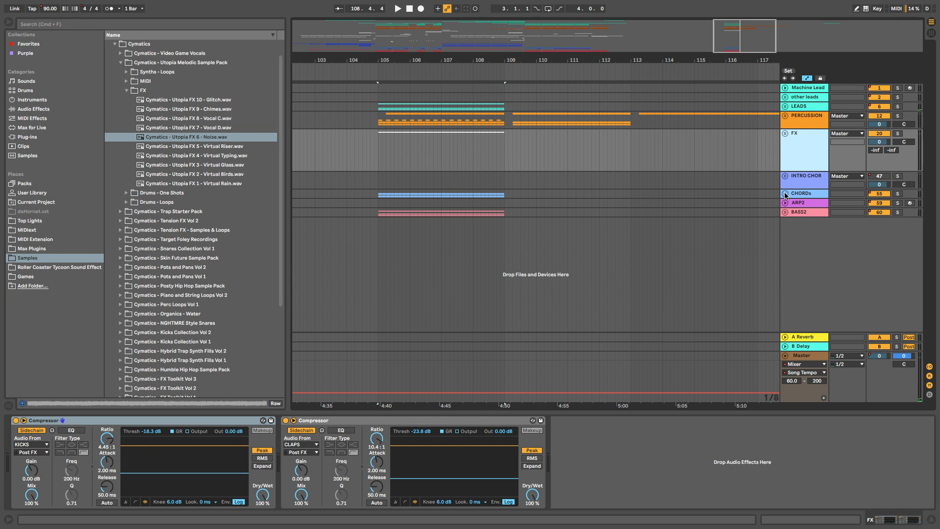
- Paste the one-bar arp clip onto the ARP2 track from bar 108 to bar 109
{"action": "left_click_drag", "start_coordinate": [688, 35], "coordinate": [730, 81]}
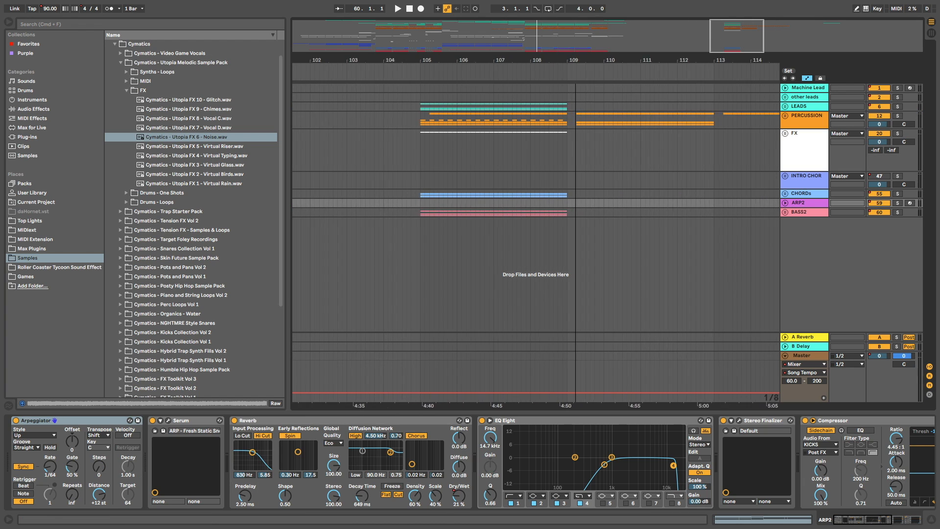
{"action": "left_click", "coordinate": [526, 202]}
{"action": "key", "text": "super+v"}
{"action": "left_click", "coordinate": [499, 203]}
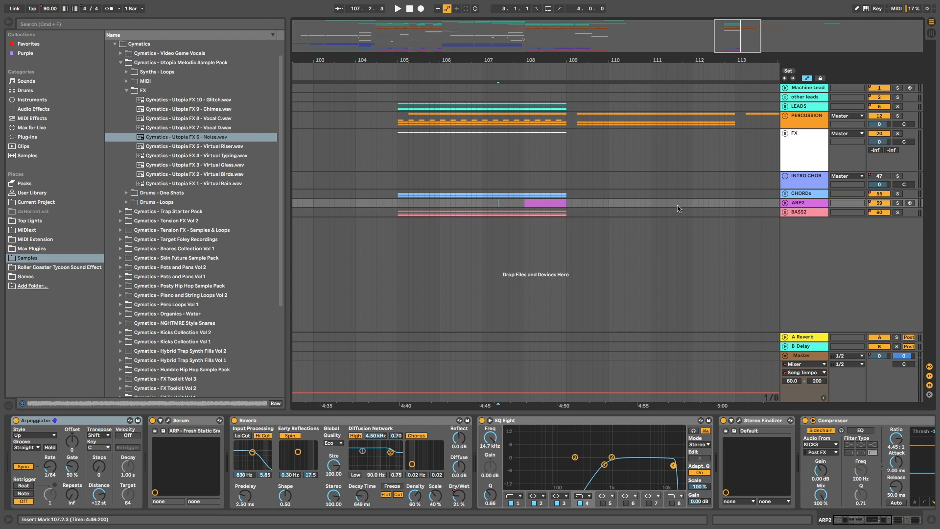
- Unfold the ARP2 track and show the chord notes inside its clip at bar 108
{"action": "left_click", "coordinate": [785, 203]}
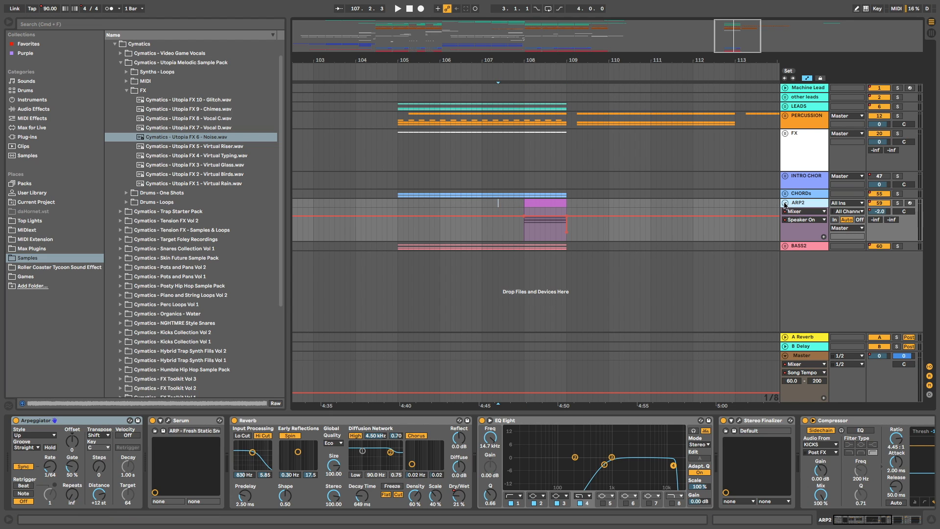
{"action": "left_click", "coordinate": [538, 202]}
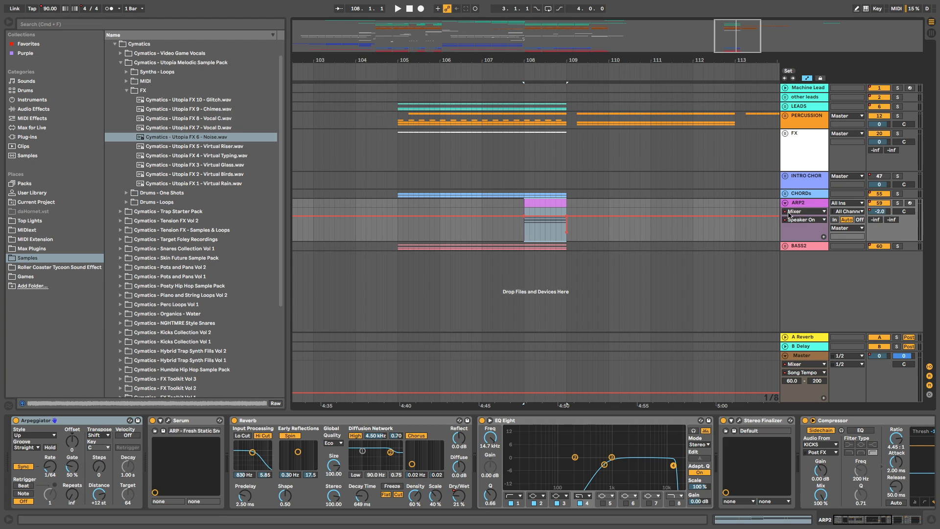
{"action": "left_click", "coordinate": [804, 202]}
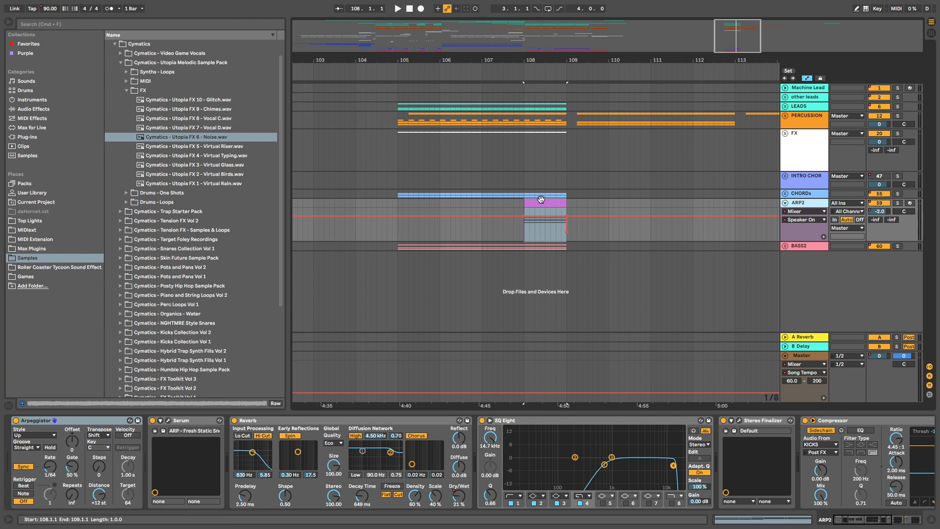
{"action": "left_click", "coordinate": [536, 202]}
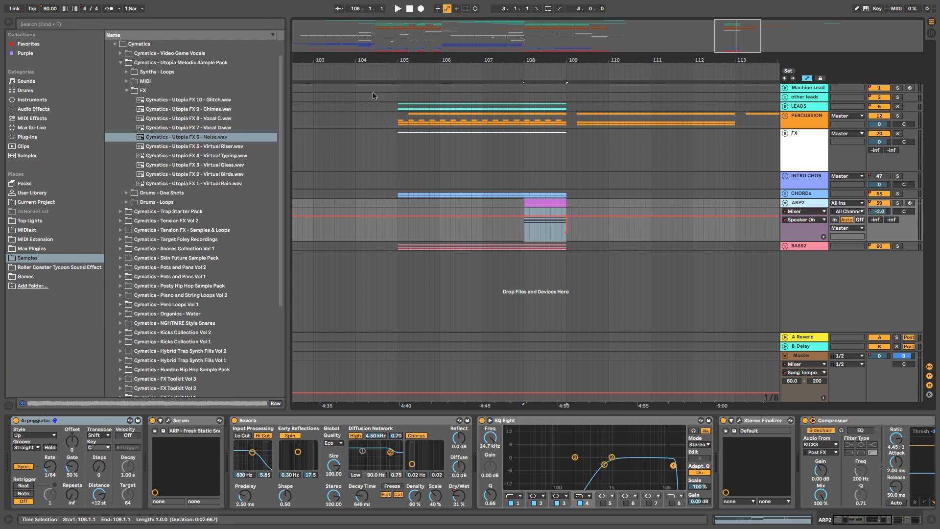
{"action": "key", "text": "shift+Tab"}
{"action": "left_click", "coordinate": [508, 406]}
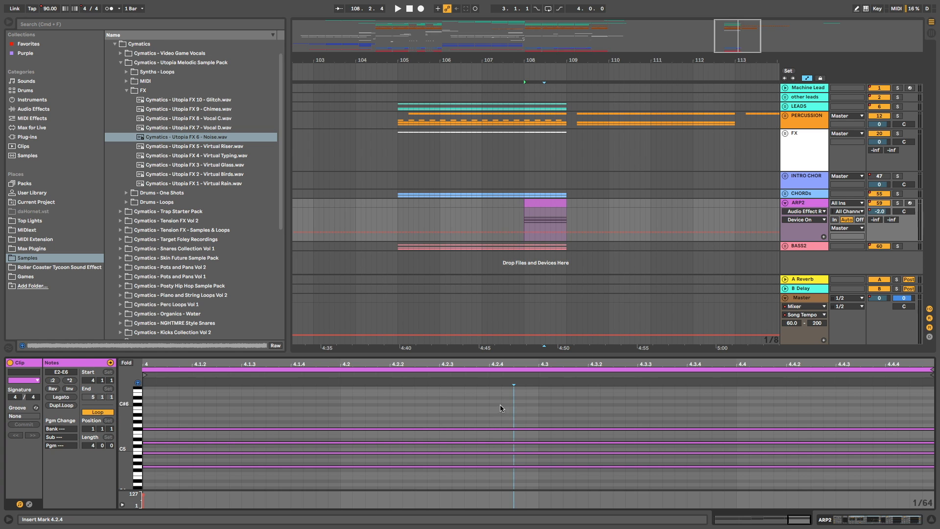
- Return to ARP2's devices, toggle its Arpeggiator and locate the Arpeggiator among the MIDI Effects
{"action": "key", "text": "shift+Tab"}
{"action": "left_click", "coordinate": [16, 420]}
{"action": "left_click", "coordinate": [32, 118]}
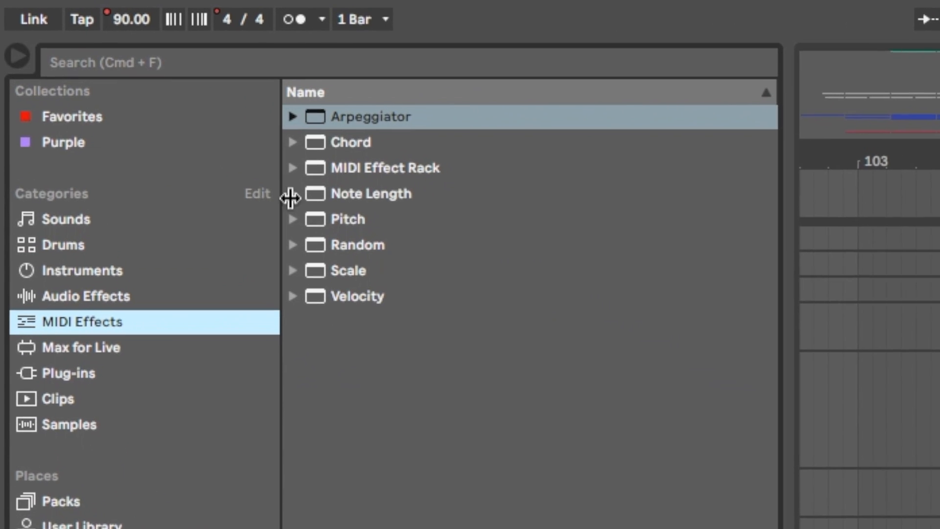
{"action": "left_click", "coordinate": [132, 44]}
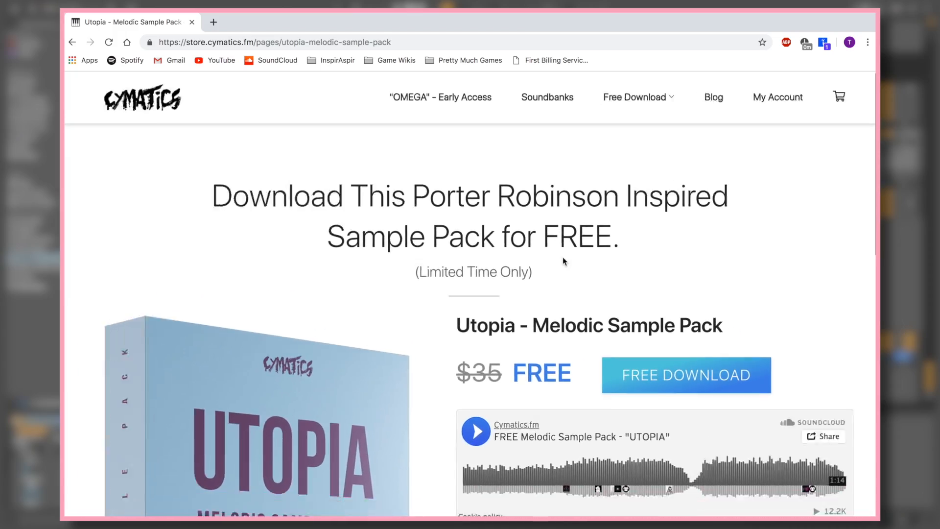
- Look through the Utopia - Melodic Sample Pack page of the Cymatics store in the browser
{"action": "scroll", "coordinate": [566, 244], "scroll_direction": "up", "scroll_amount": 3}
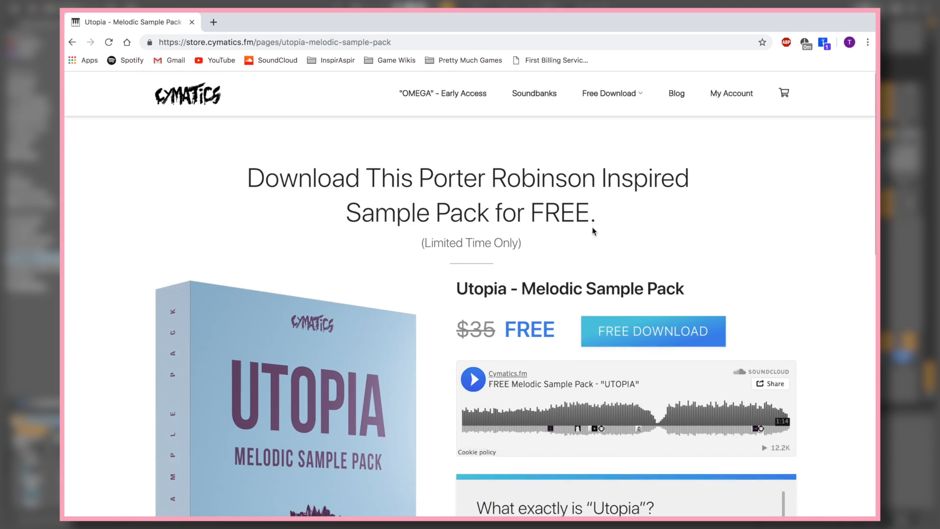
{"action": "scroll", "coordinate": [574, 215], "scroll_direction": "down", "scroll_amount": 3}
{"action": "scroll", "coordinate": [558, 229], "scroll_direction": "down", "scroll_amount": 3}
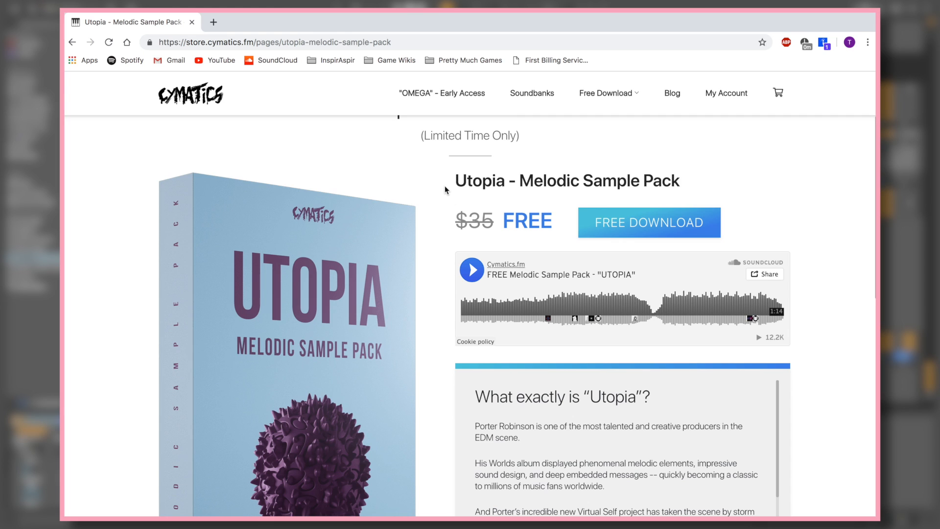
{"action": "scroll", "coordinate": [445, 186], "scroll_direction": "down", "scroll_amount": 2}
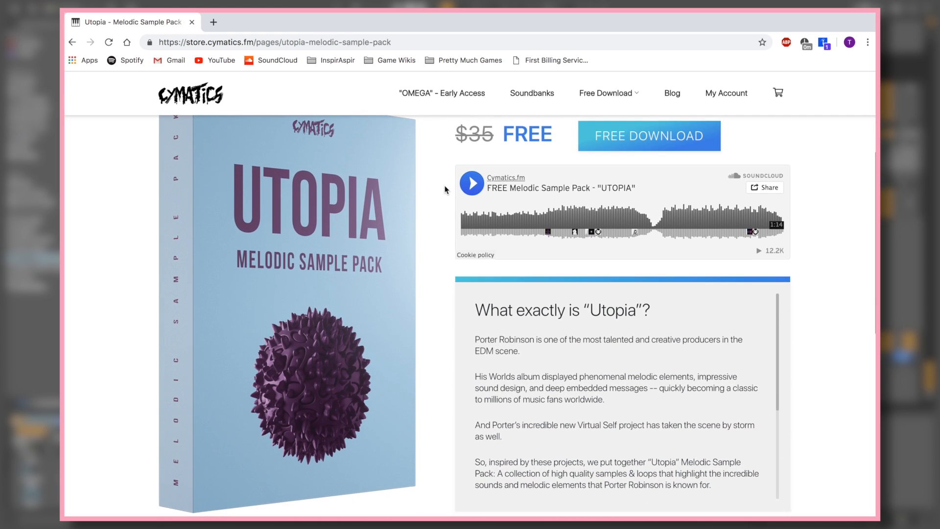
{"action": "scroll", "coordinate": [445, 185], "scroll_direction": "down", "scroll_amount": 3}
{"action": "scroll", "coordinate": [434, 195], "scroll_direction": "up", "scroll_amount": 1}
{"action": "left_click", "coordinate": [868, 43]}
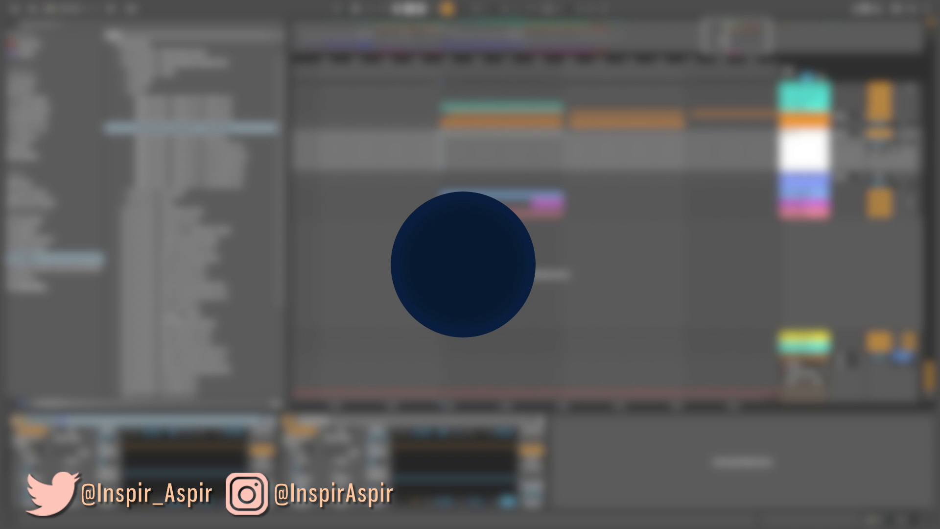
{"action": "double_click", "coordinate": [612, 37]}
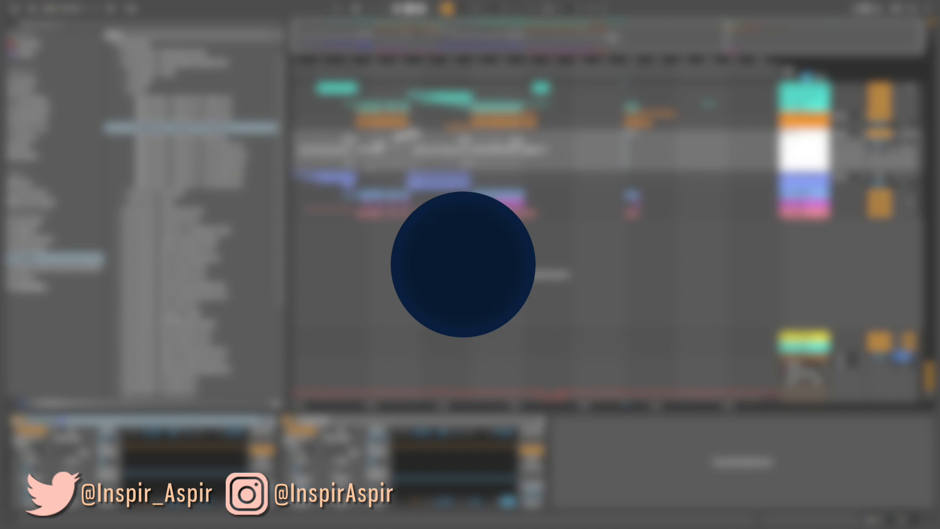